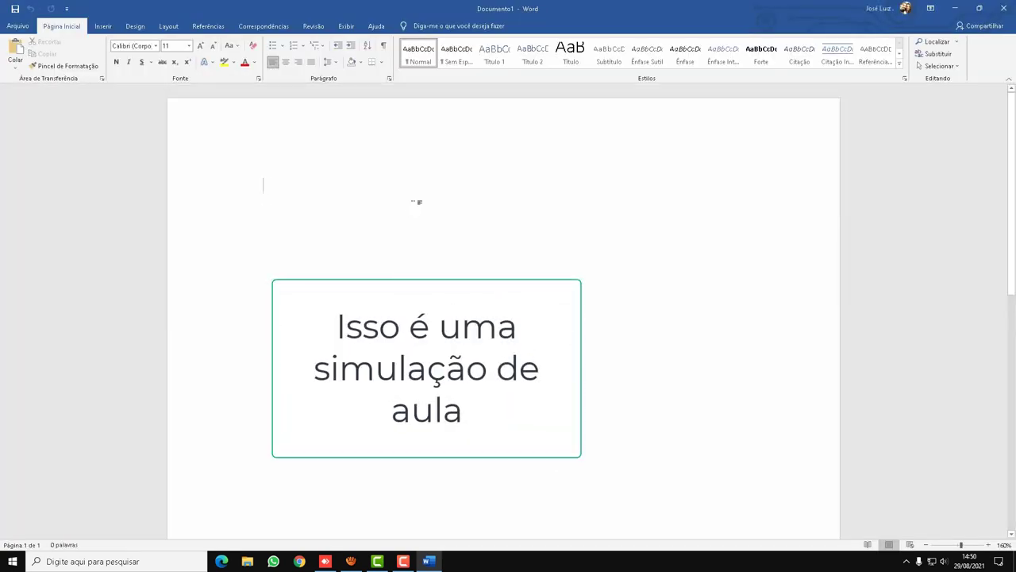
Enter the word "Brasil" in the blank document and set its font size to 72
text(Brasil)
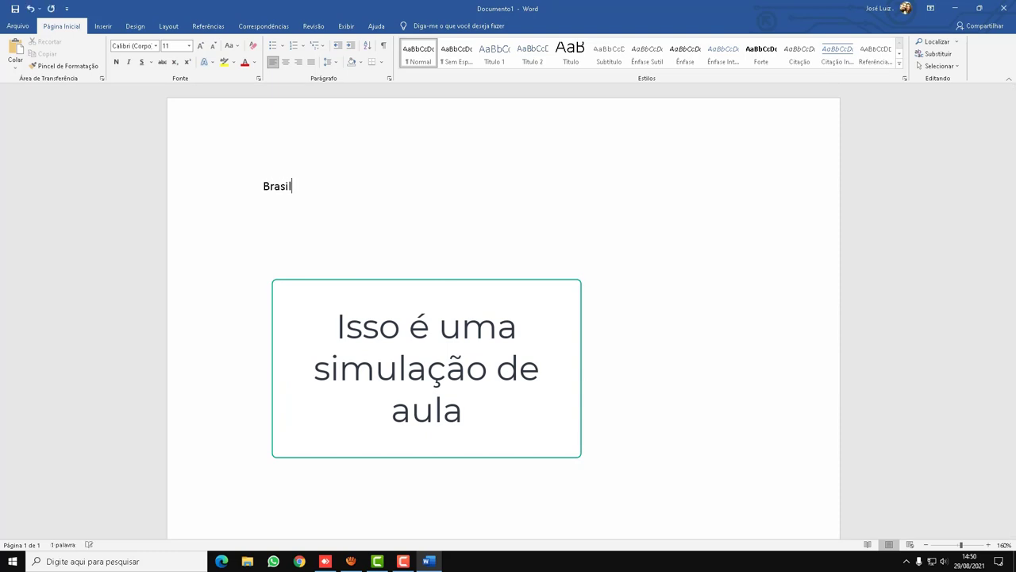
click(238, 165)
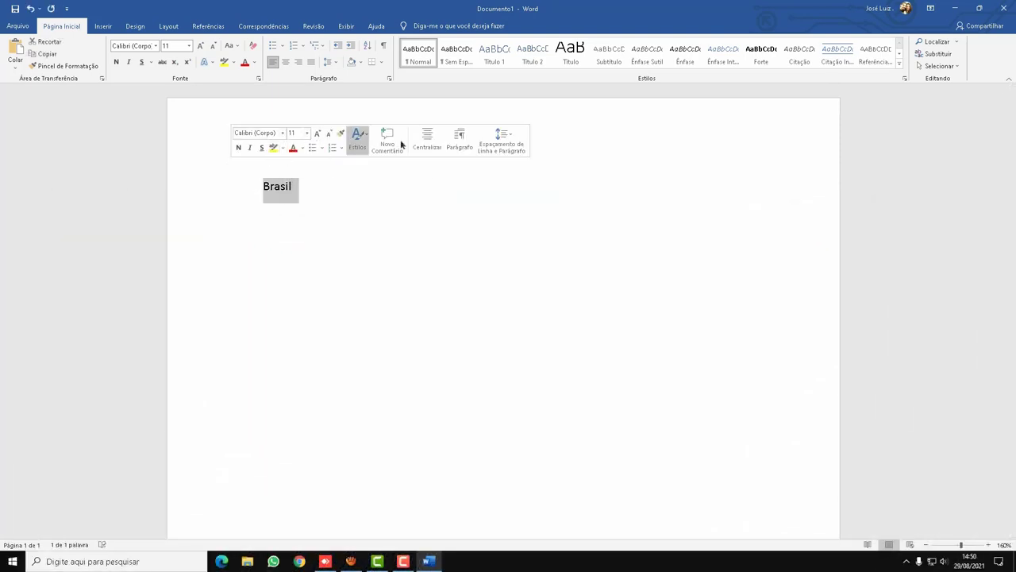
click(308, 133)
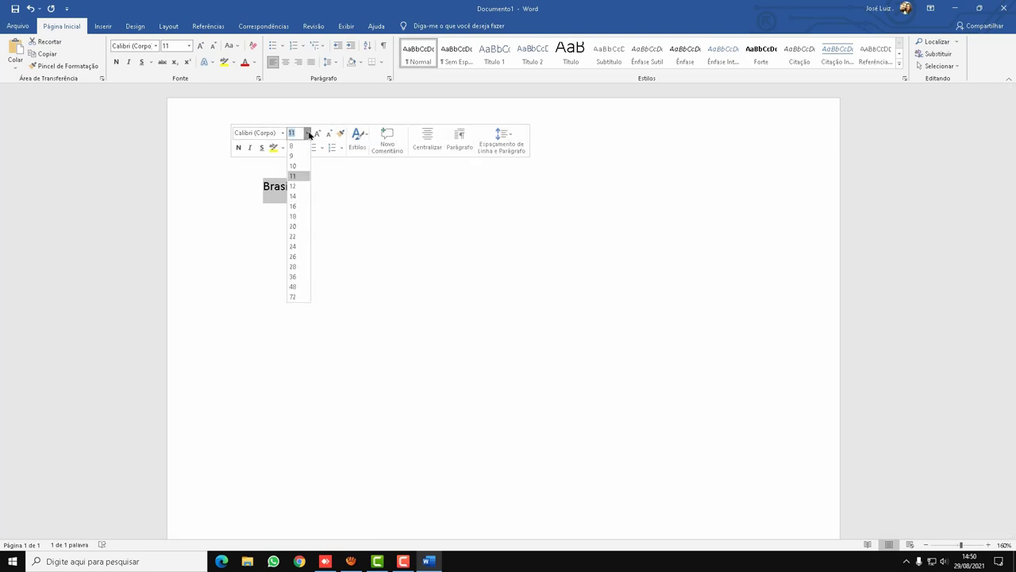
click(293, 297)
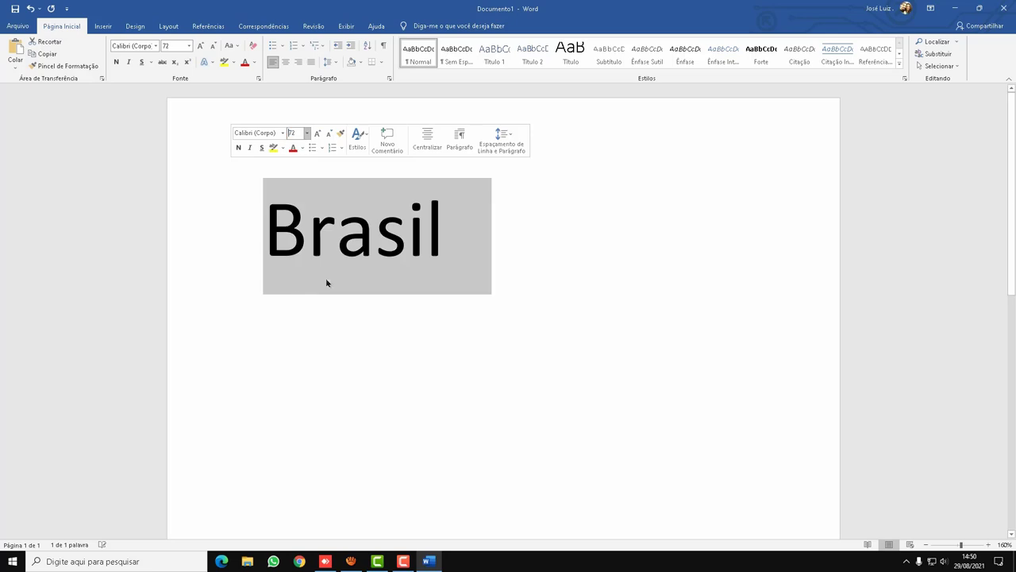
Color the word "Brasil" dark green and make it bold, italic and underlined
click(303, 150)
click(371, 222)
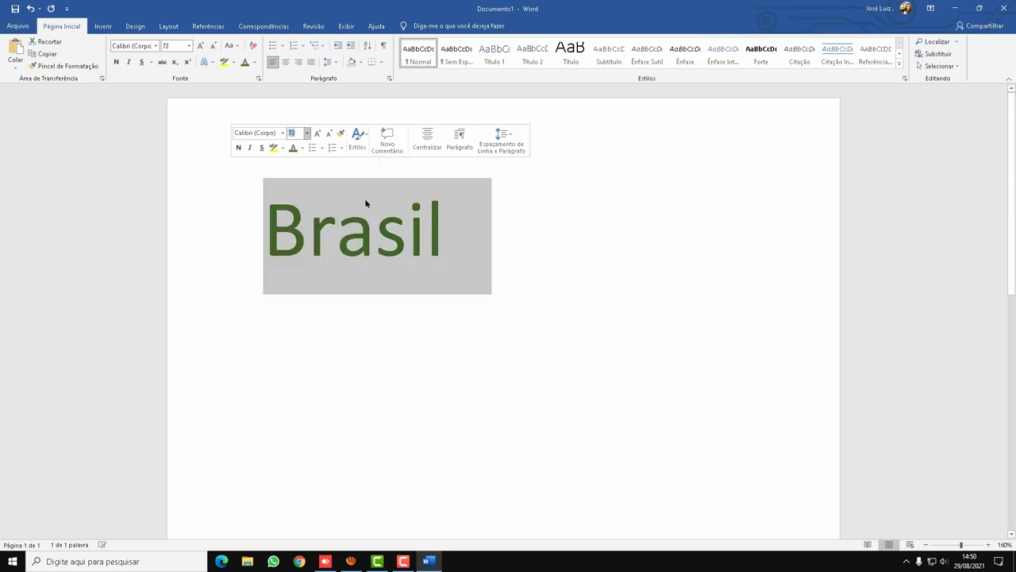
click(238, 148)
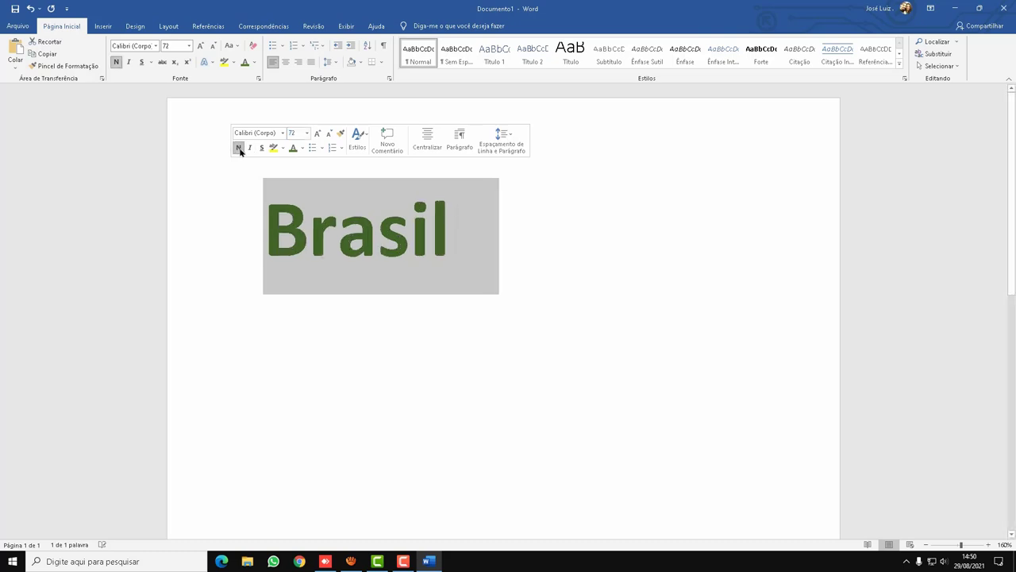
click(249, 148)
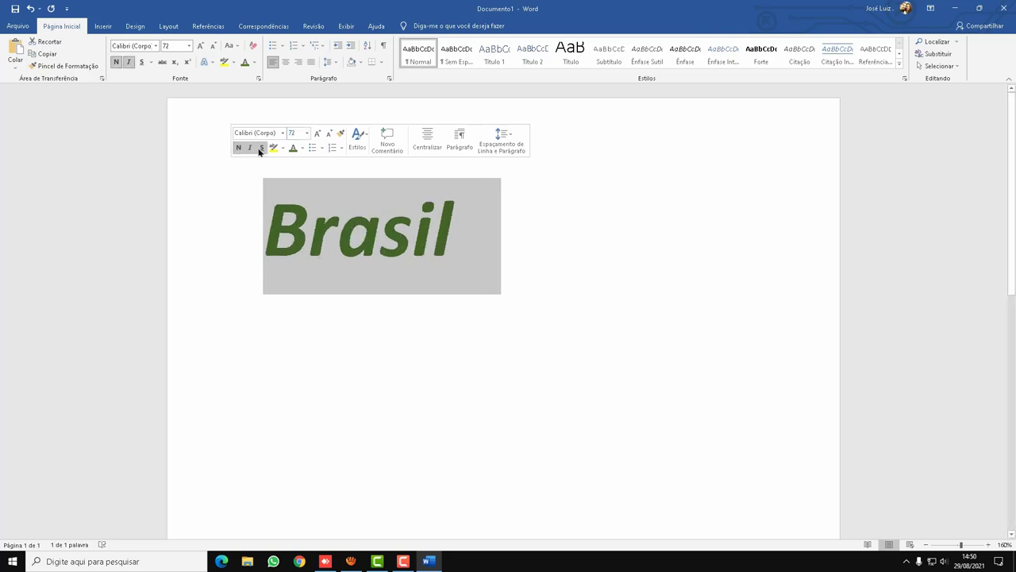
click(262, 148)
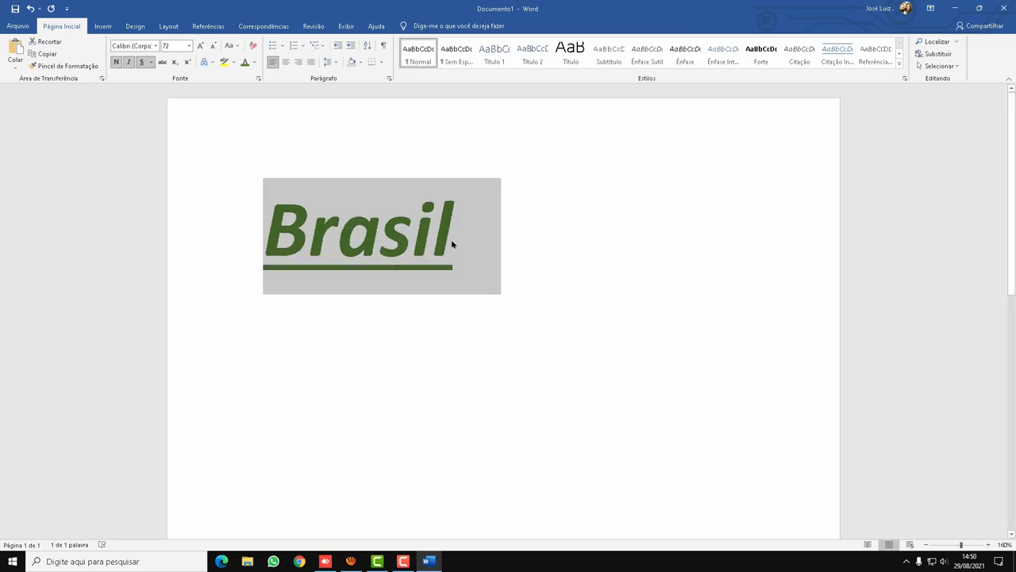
Highlight the word "Brasil" in yellow and clear the selection
click(489, 235)
drag(489, 236, 263, 239)
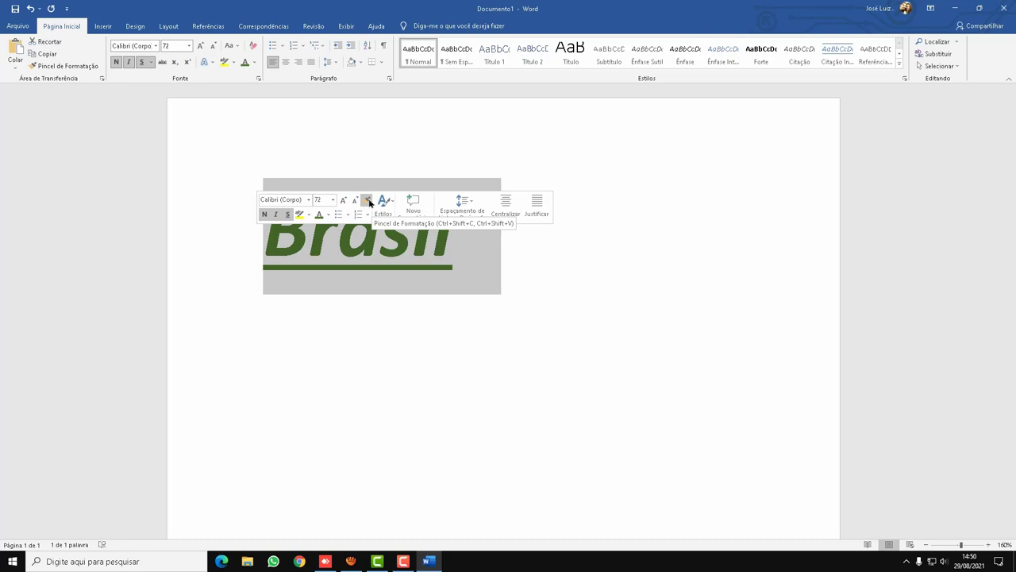
click(312, 215)
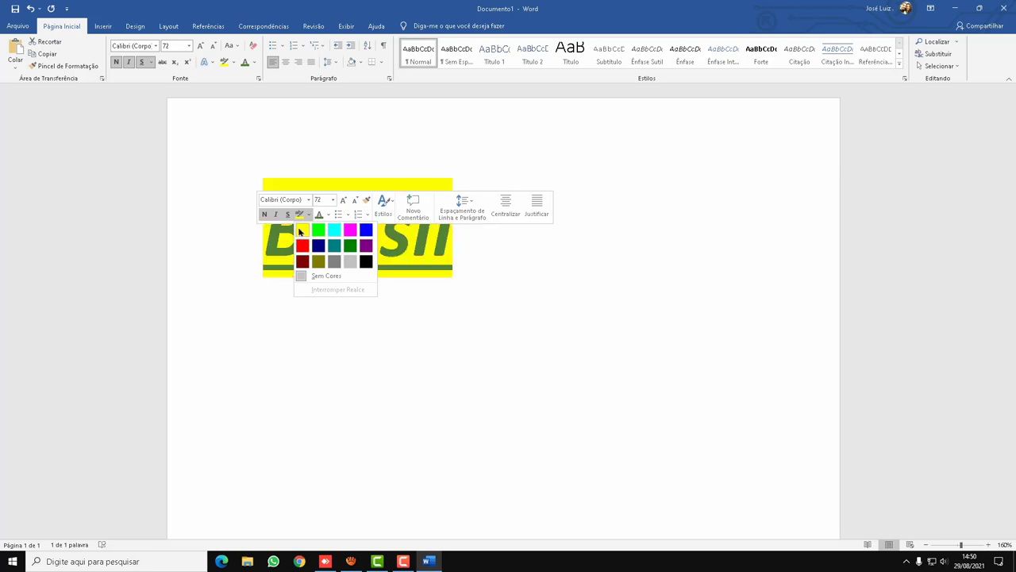
click(302, 230)
key(Left)
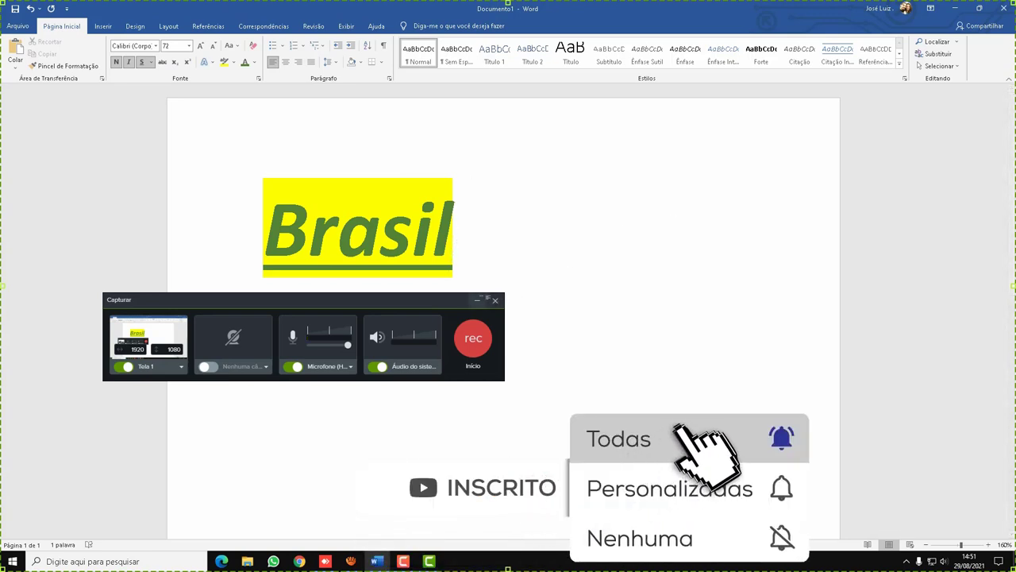
Start the screen capture and minimize the document window to switch to the Camtasia editor
key(F9)
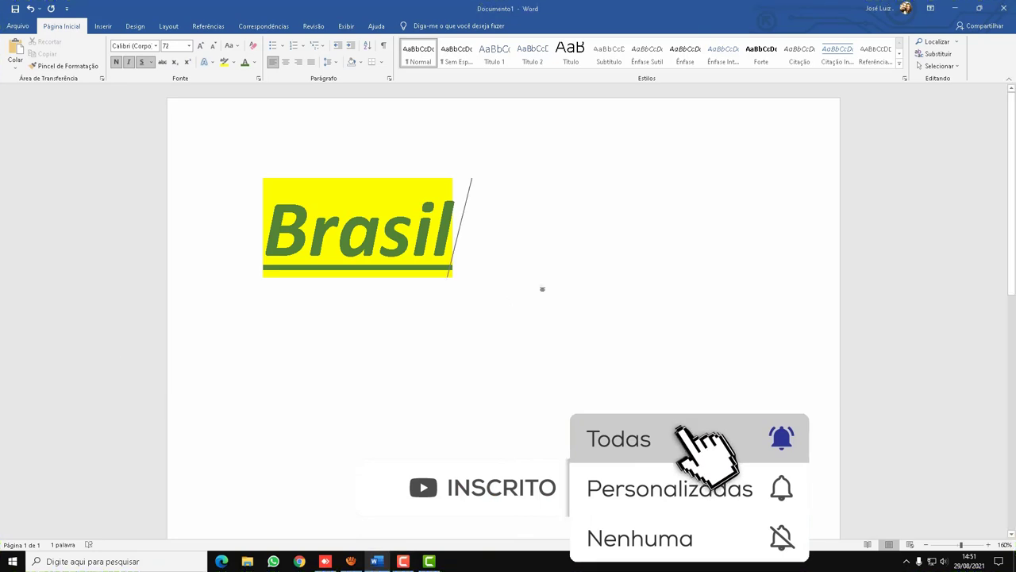
click(954, 9)
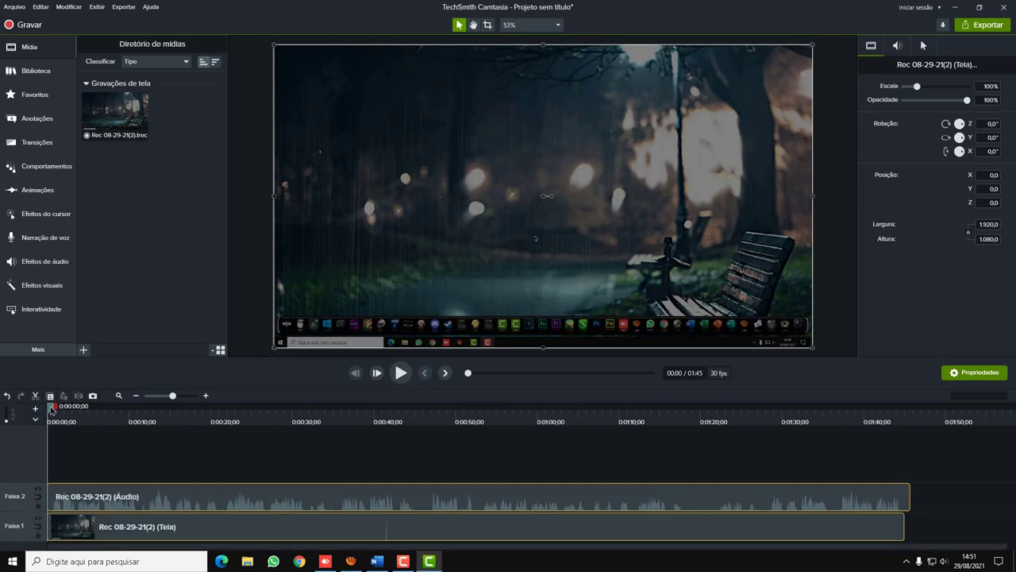
Play back the recording around the 43- to 44-second mark to look for a suitable cut point
drag(52, 408, 344, 486)
click(409, 376)
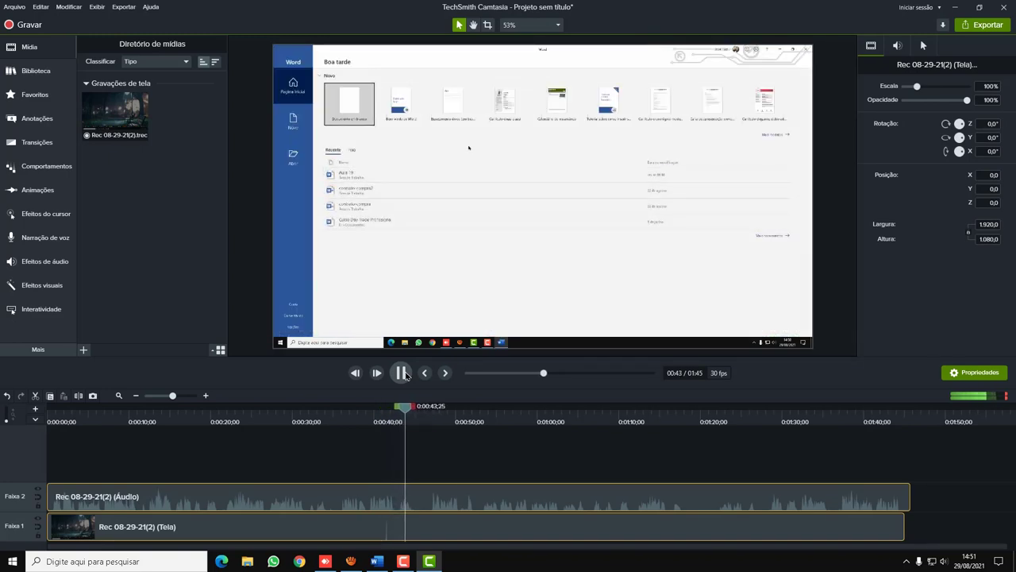
click(403, 373)
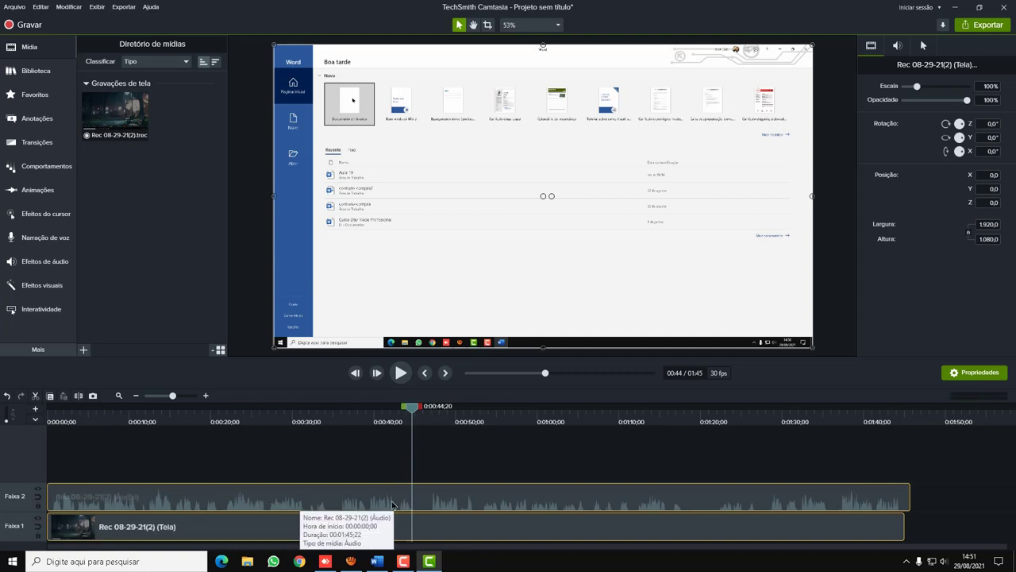
scroll(392, 505, up, 3)
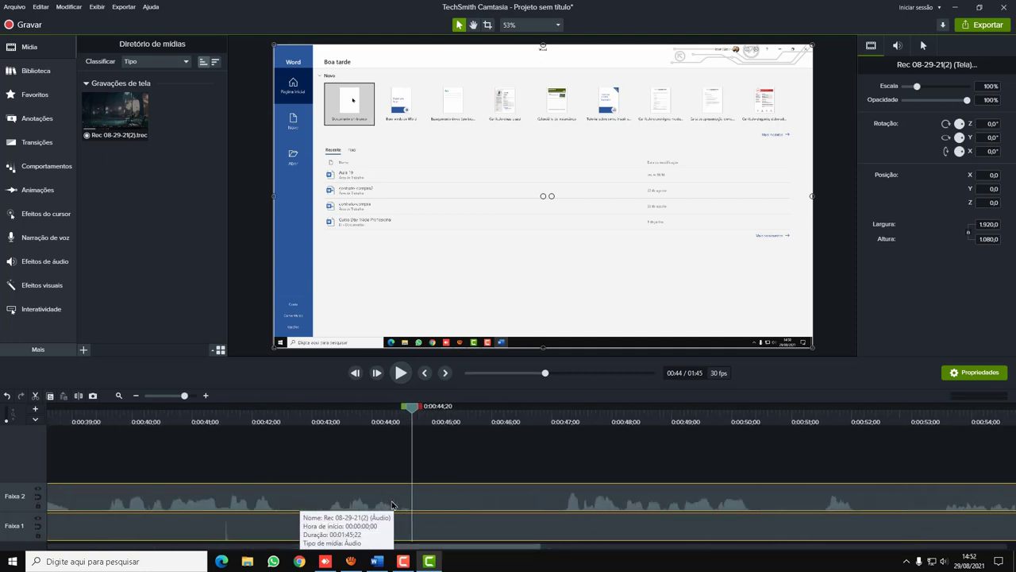
scroll(421, 501, up, 2)
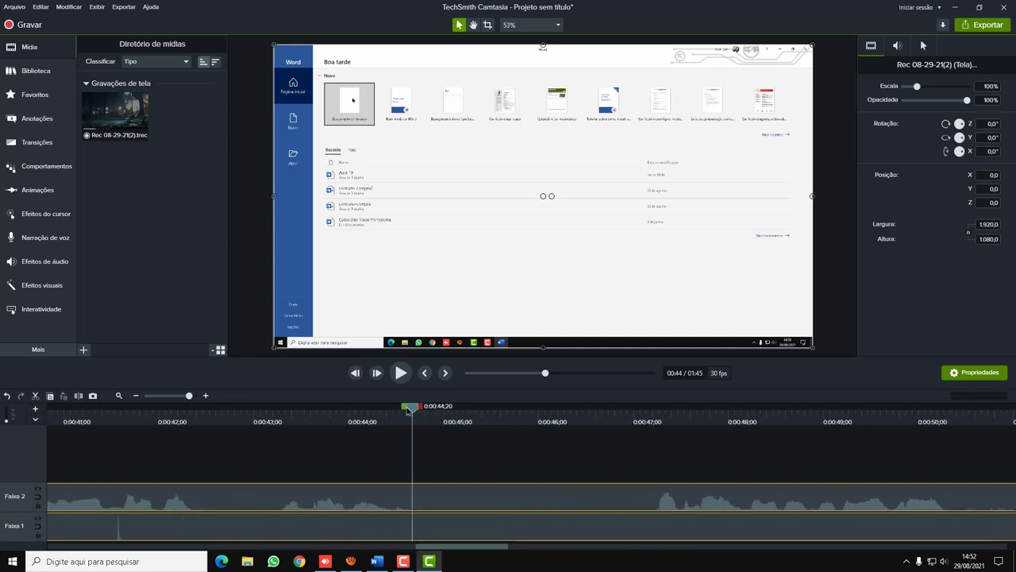
drag(408, 408, 275, 450)
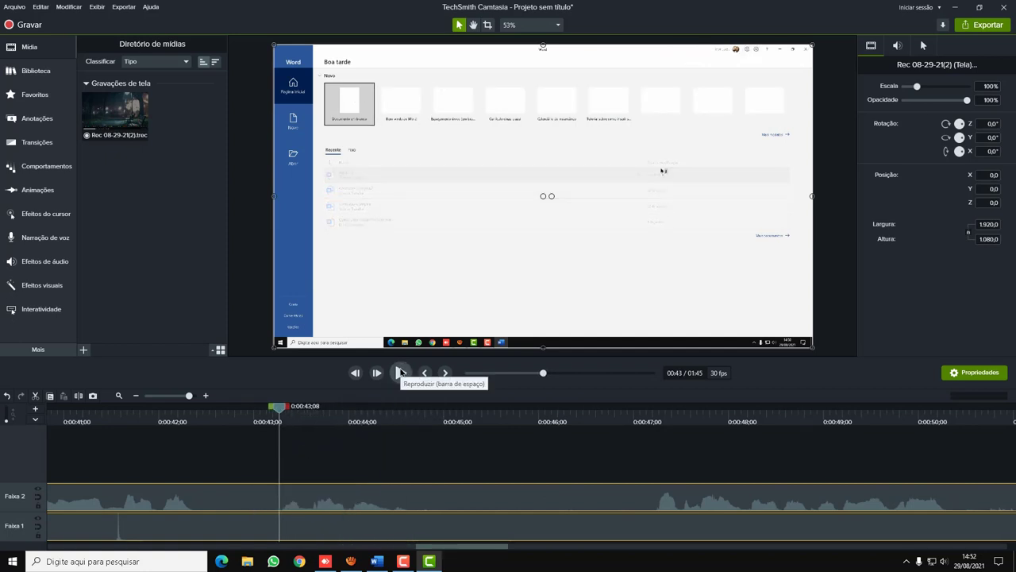
click(401, 373)
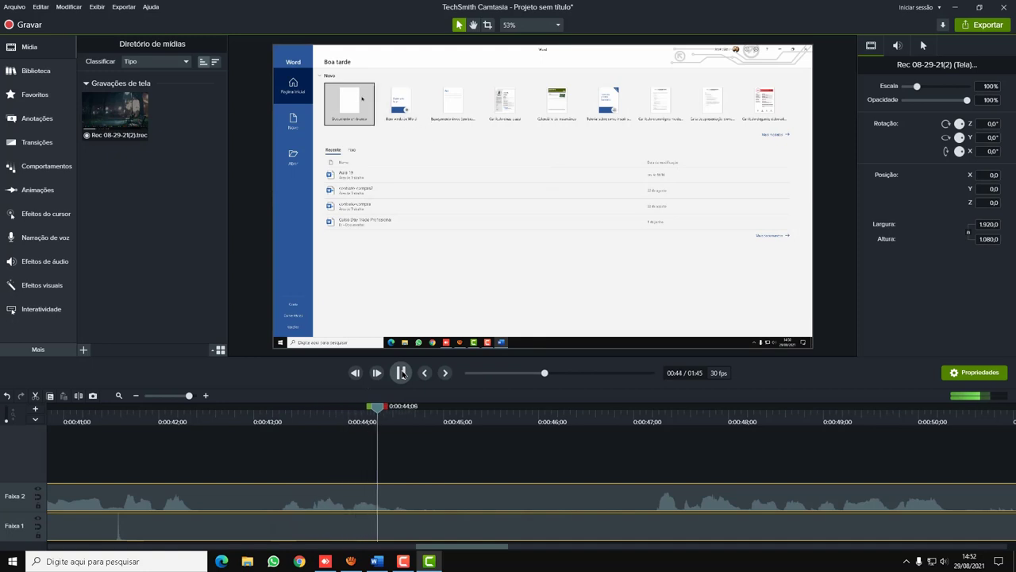
click(402, 374)
scroll(345, 449, down, 1)
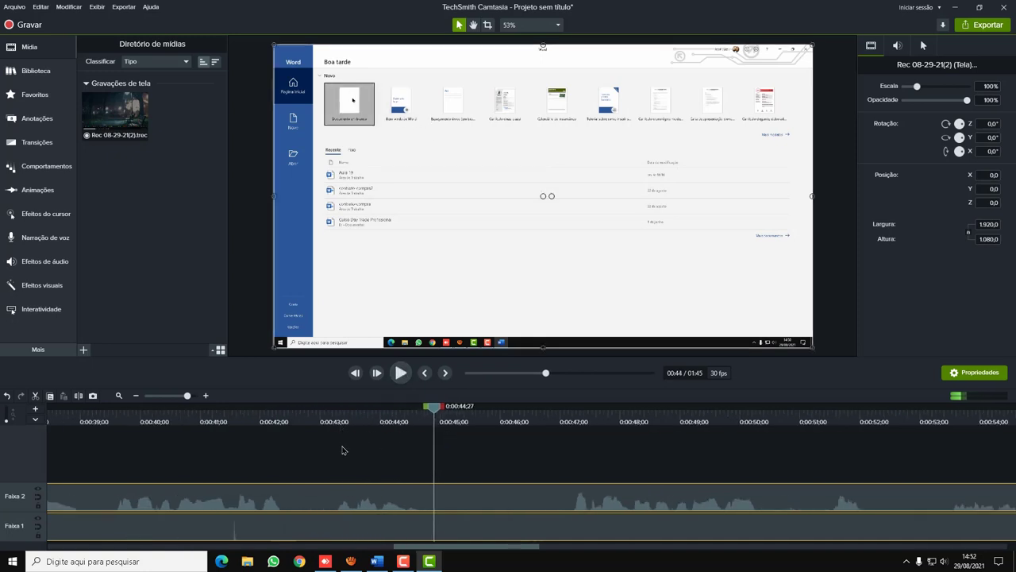
drag(436, 410, 262, 408)
click(401, 378)
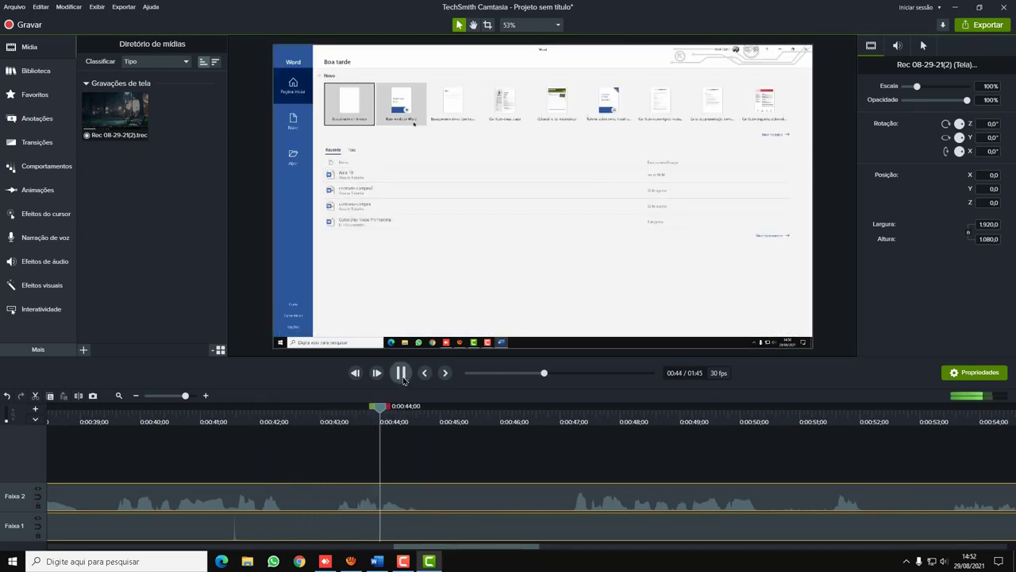
click(403, 381)
Replay the section from about 40 to 42 seconds and place the playhead at 0:00:40;18
drag(386, 412, 236, 422)
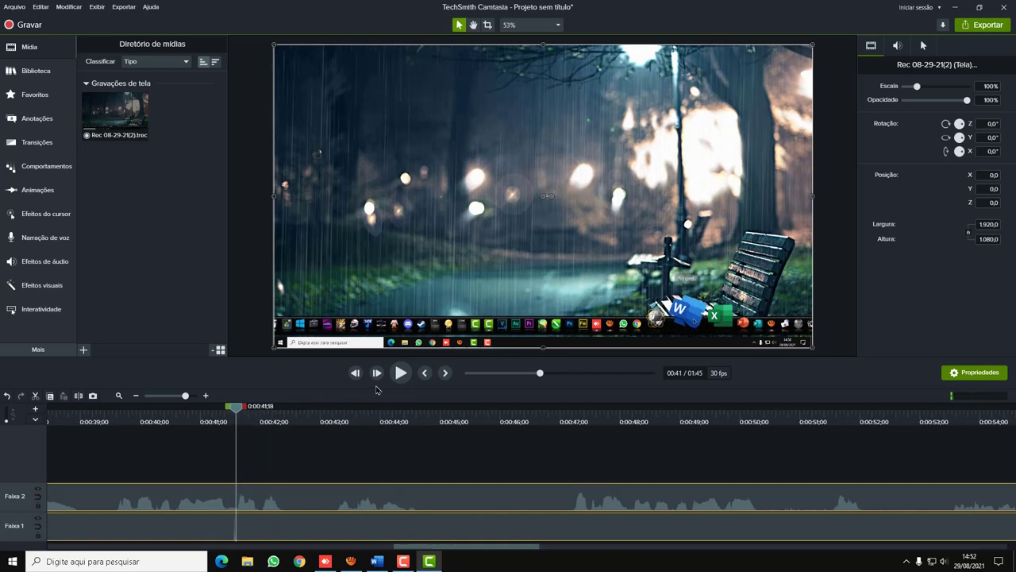
click(401, 374)
click(401, 373)
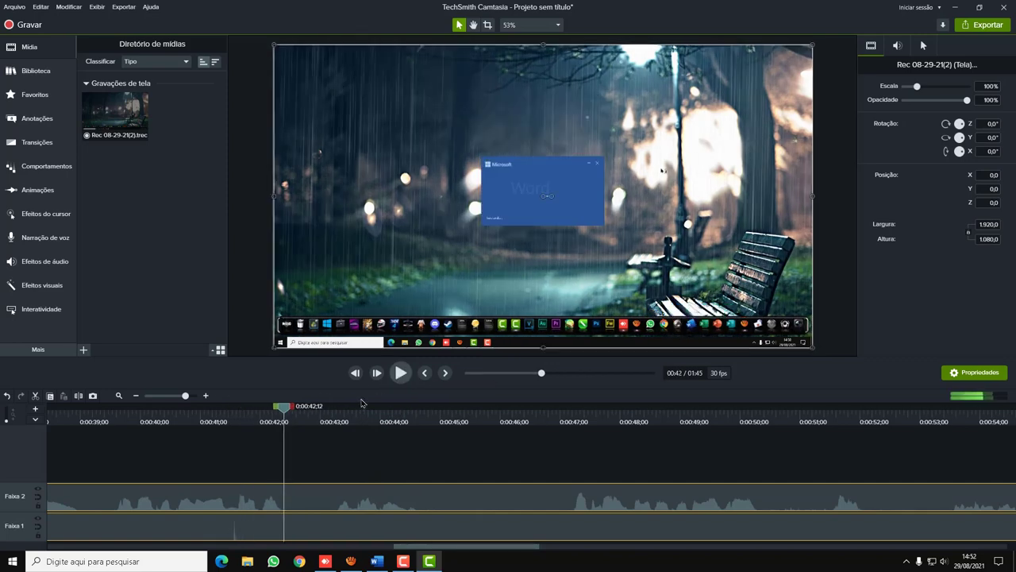
drag(285, 406, 181, 430)
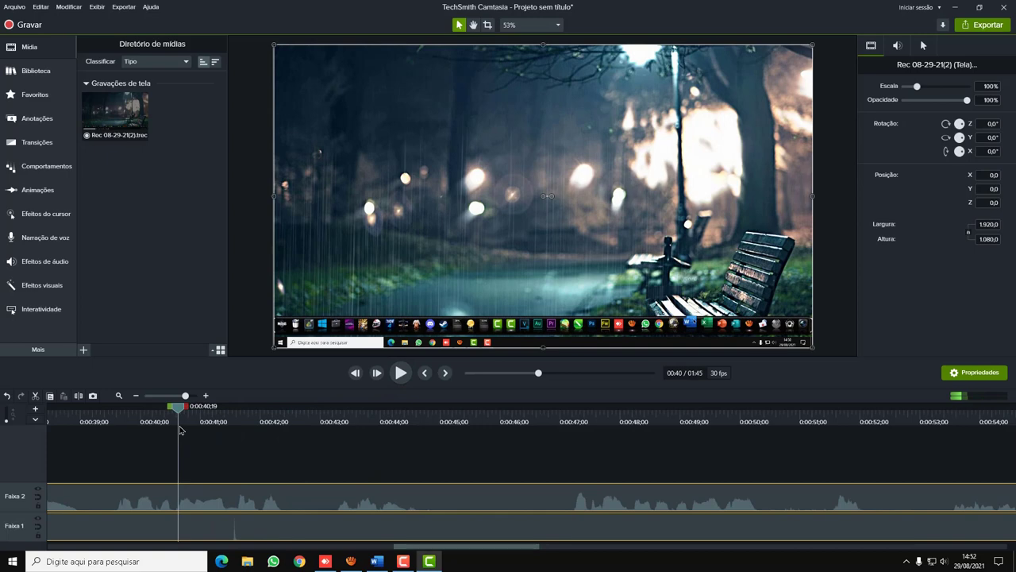
click(399, 373)
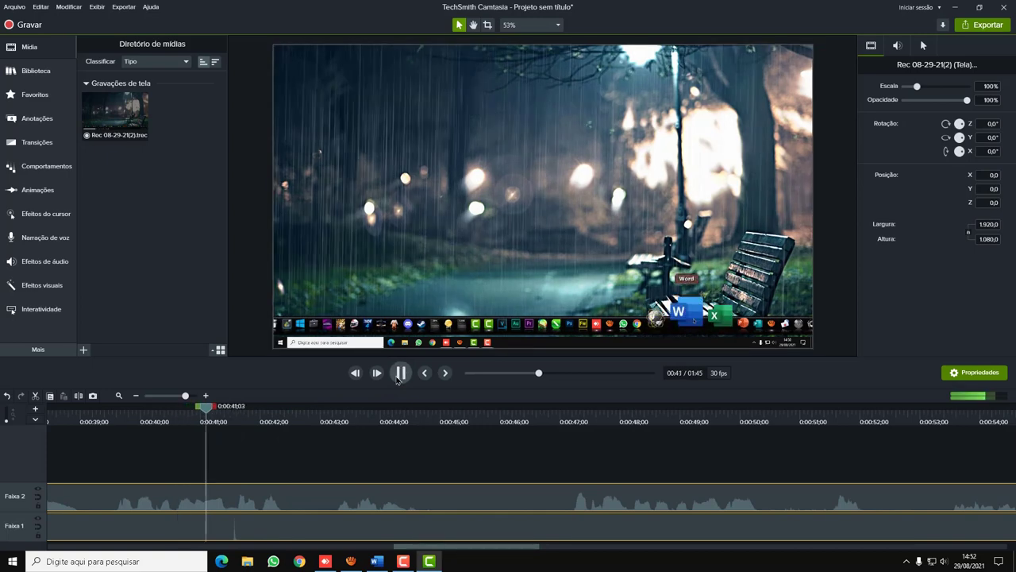
key(space)
drag(243, 410, 180, 420)
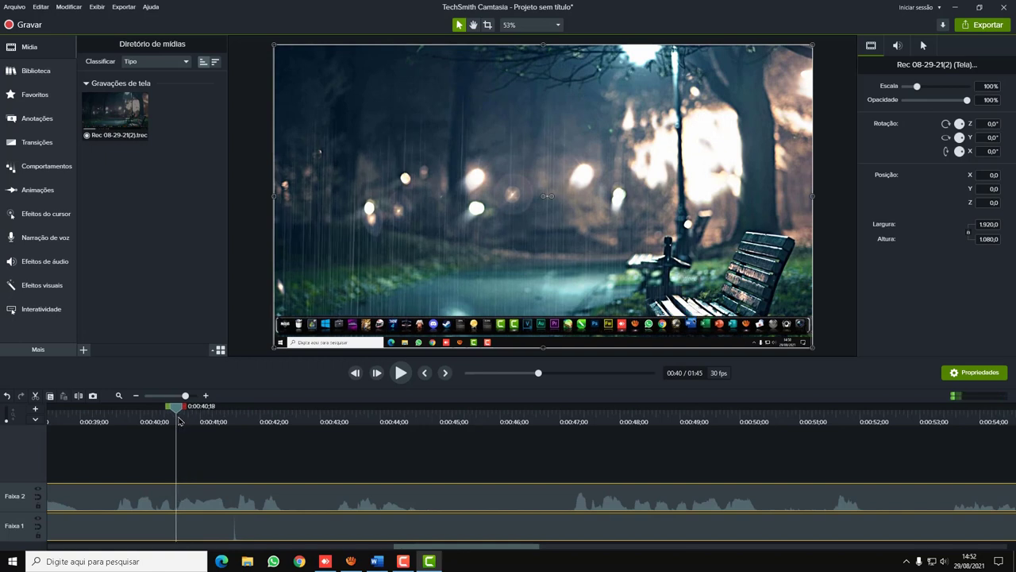
Split the audio and screen clips at the playhead and delete the portions before the cut on both tracks
click(188, 500)
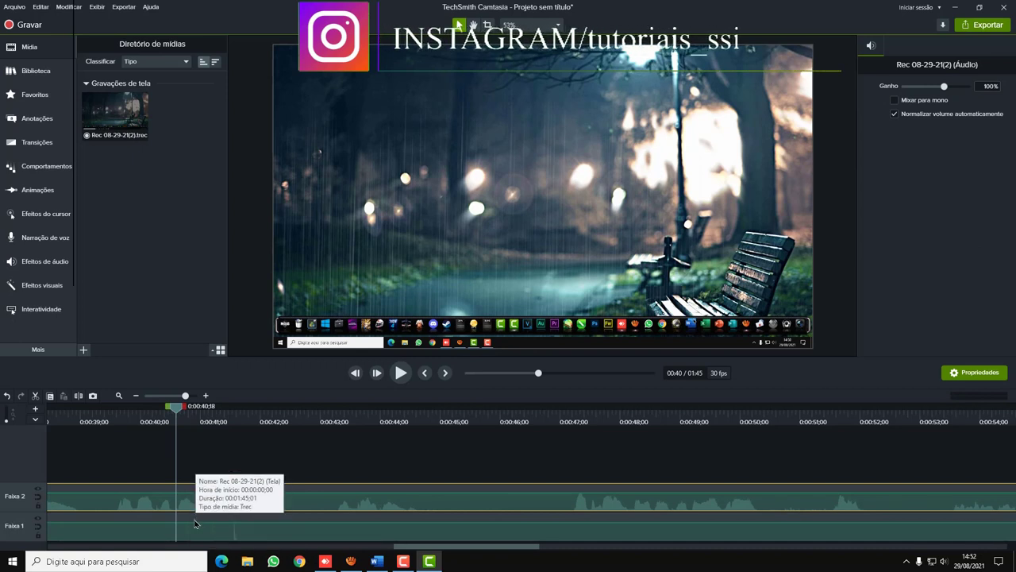
click(194, 523)
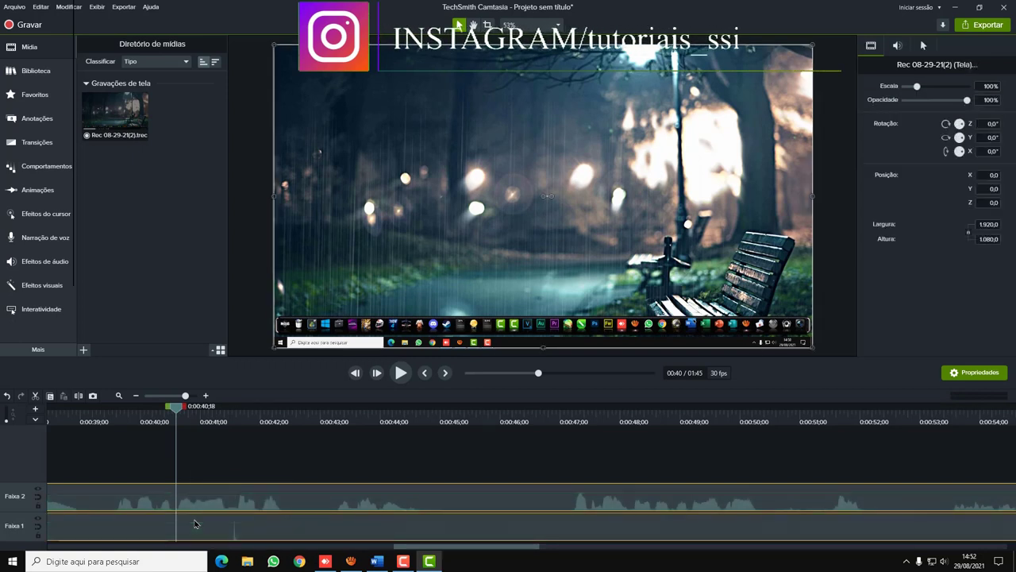
click(137, 482)
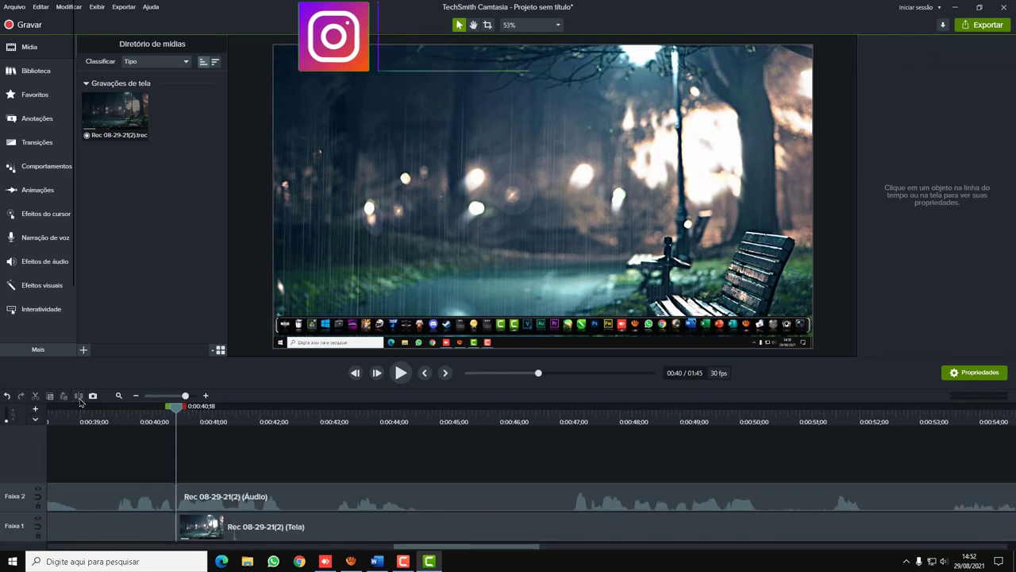
click(137, 490)
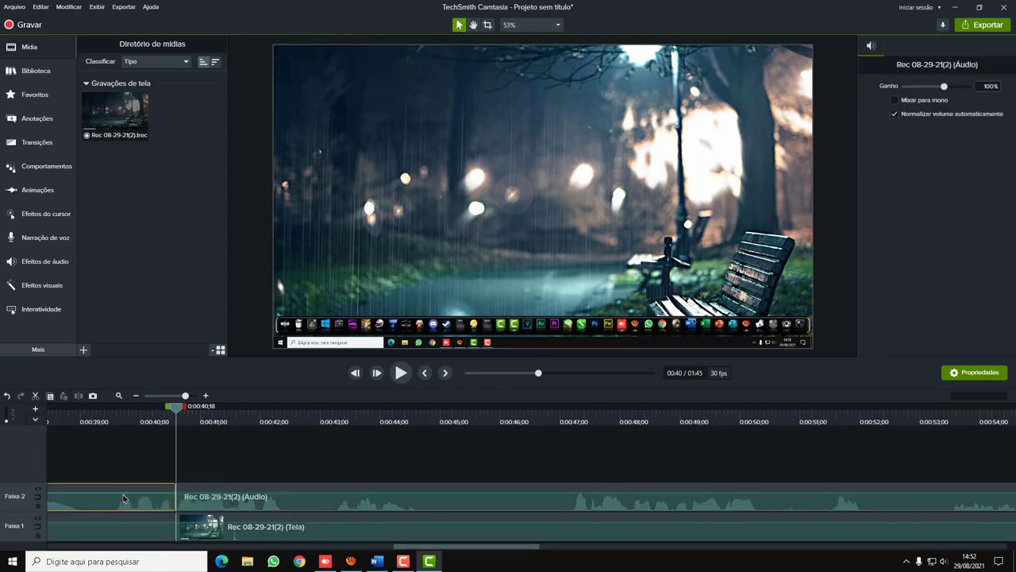
click(131, 530)
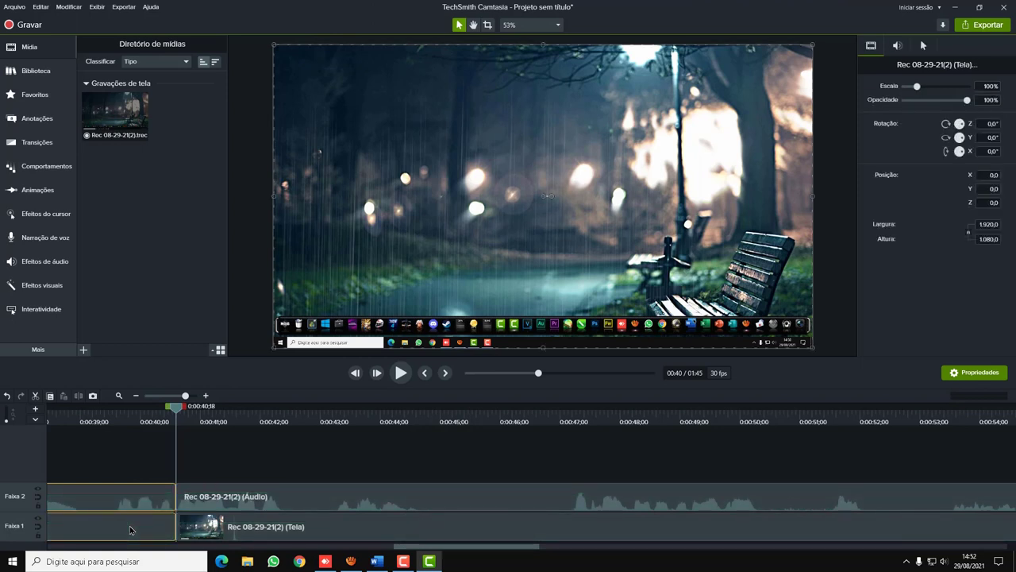
key(Delete)
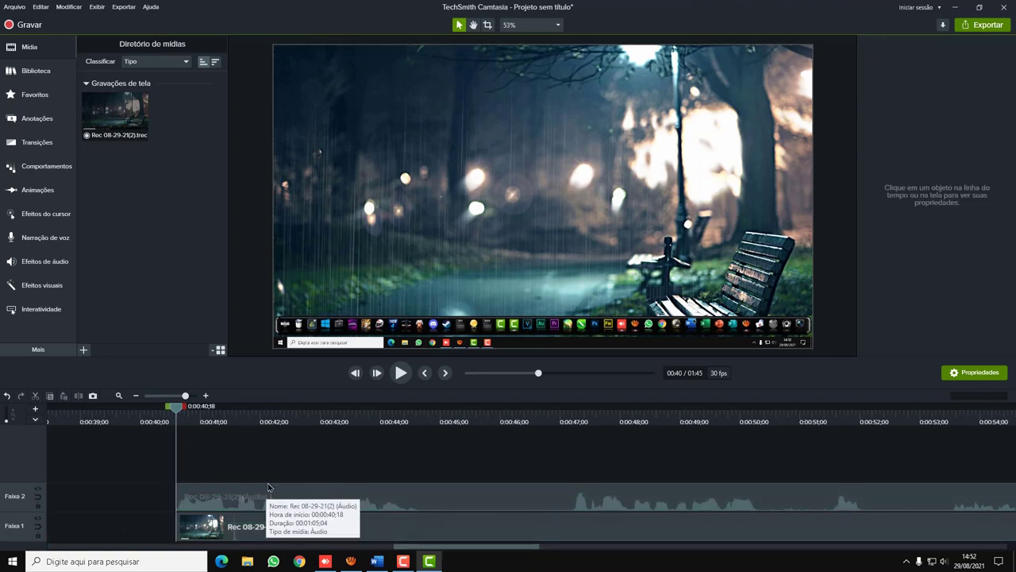
Move the remaining audio and screen clips together to the beginning of the timeline
key(ctrl+minus)
key(ctrl+minus)
key(ctrl+minus)
key(ctrl+minus)
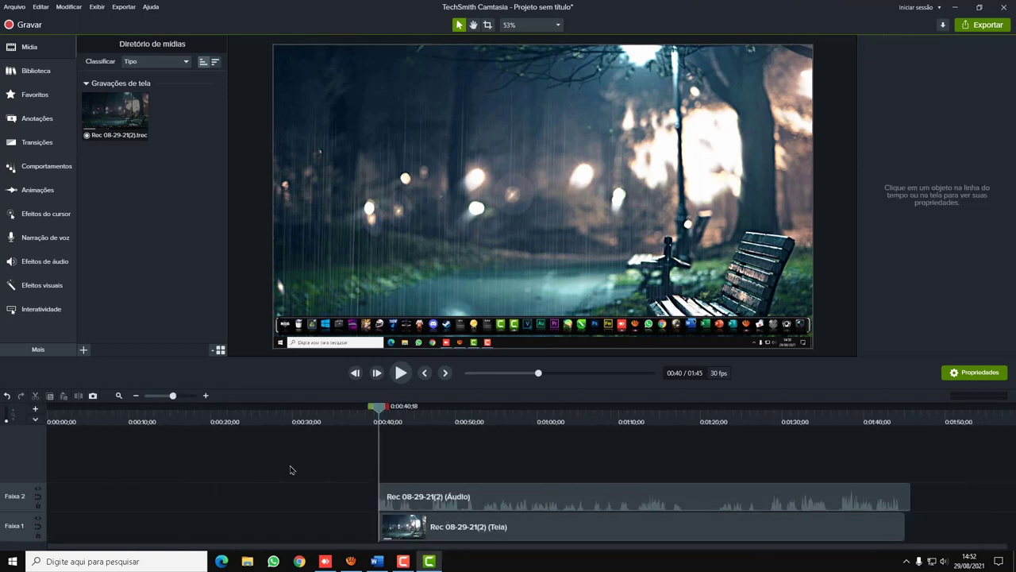
click(287, 497)
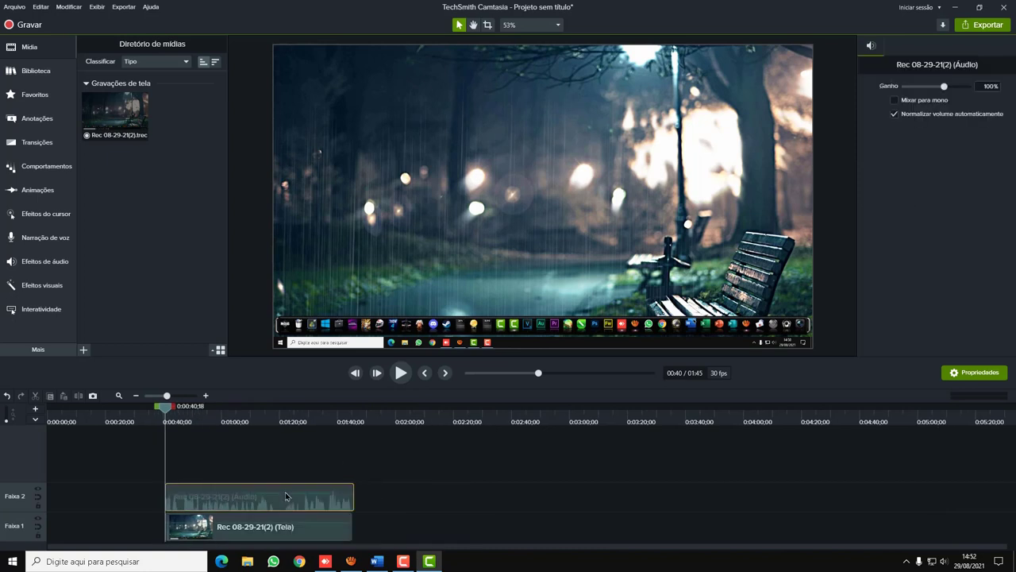
drag(287, 516, 157, 526)
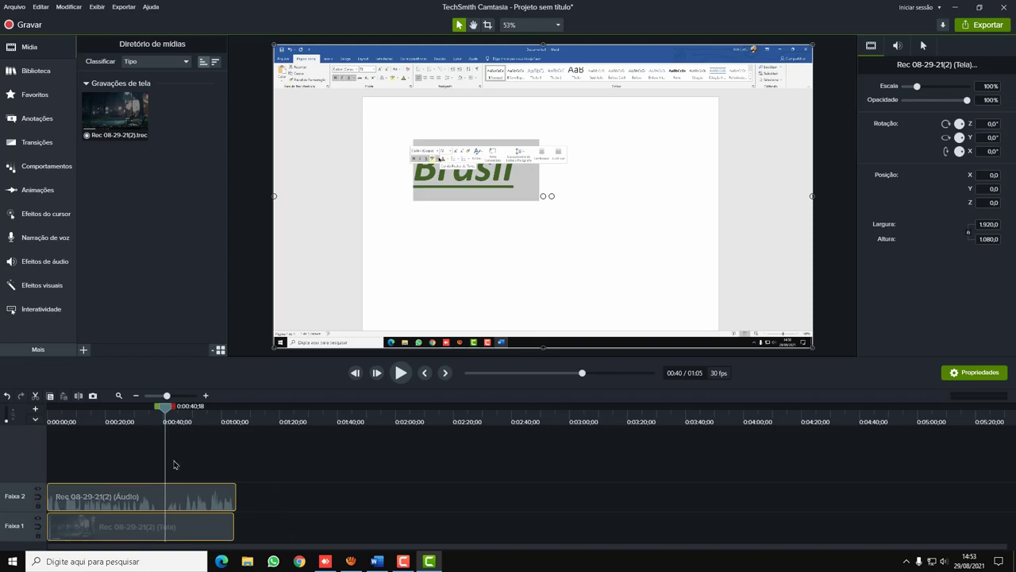
Preview the trimmed recording from its beginning, scrub through to about 0:00:58, and return the playhead to 0:00:00;00
drag(165, 406, 34, 423)
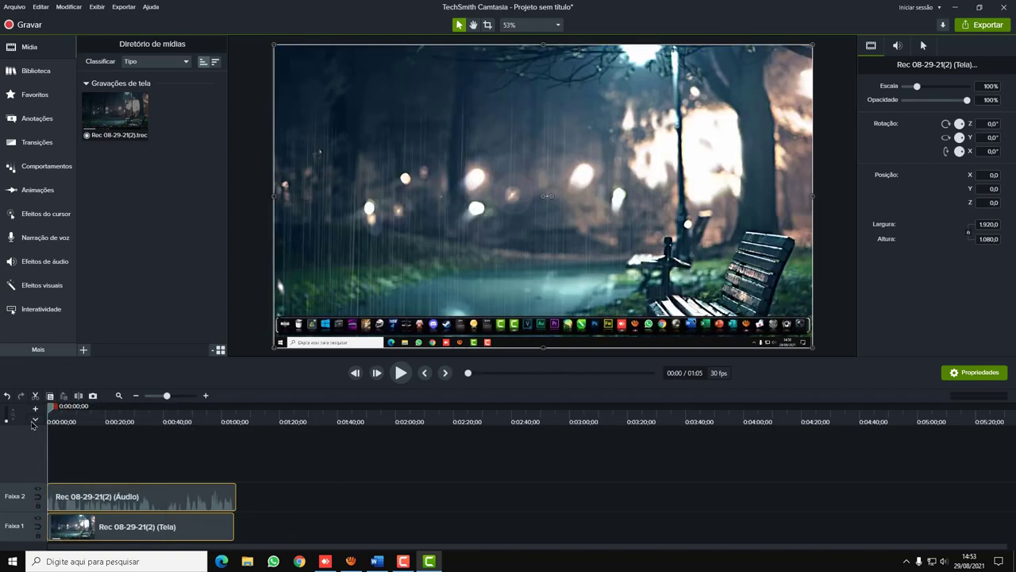
drag(32, 425, 25, 454)
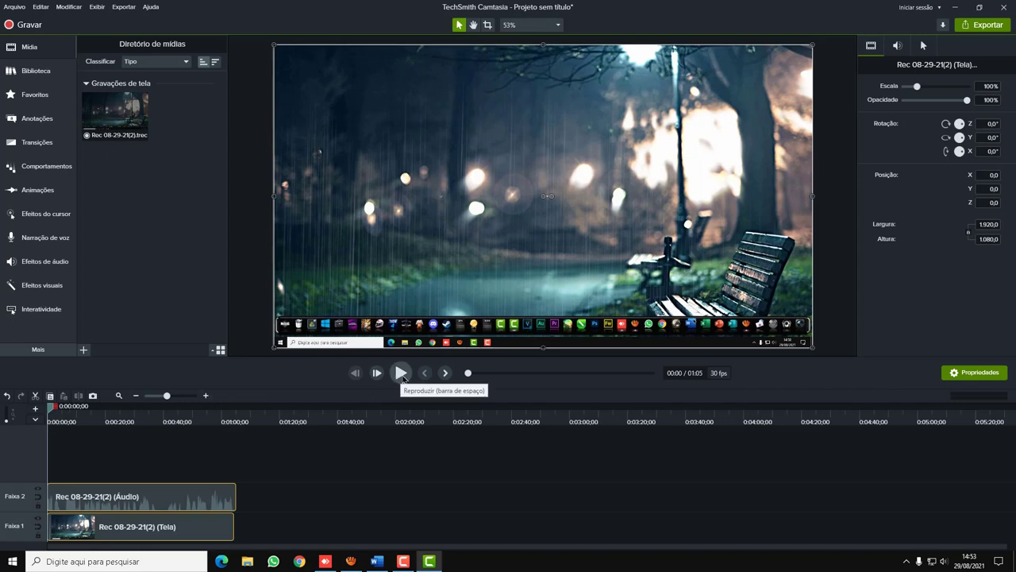
click(401, 372)
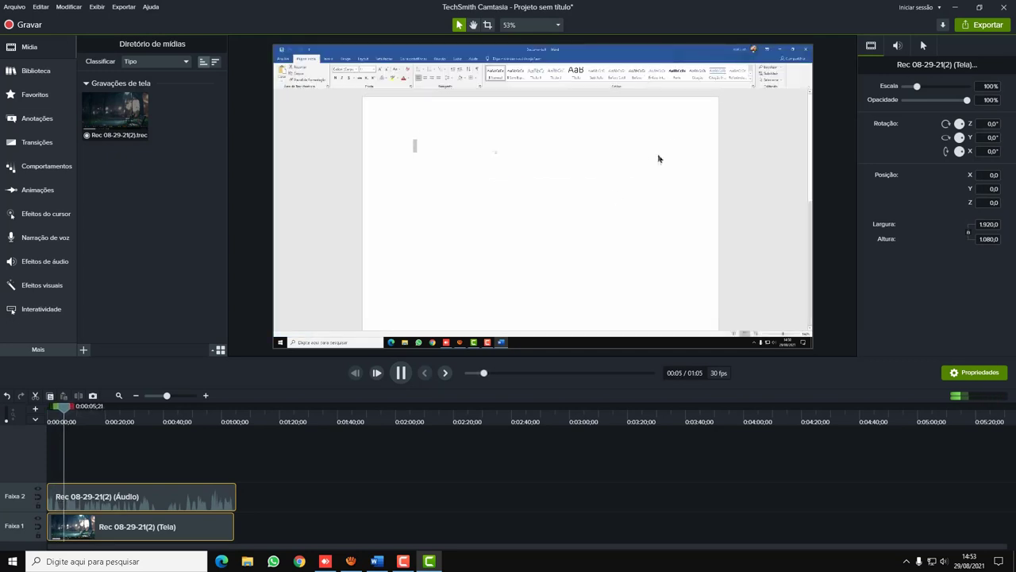
click(479, 197)
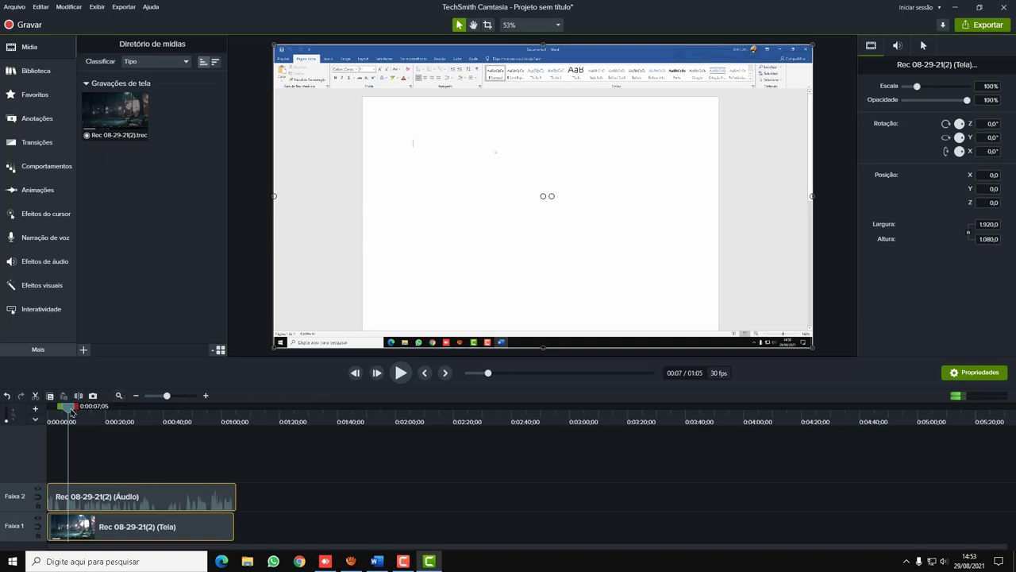
drag(71, 412, 178, 411)
click(218, 430)
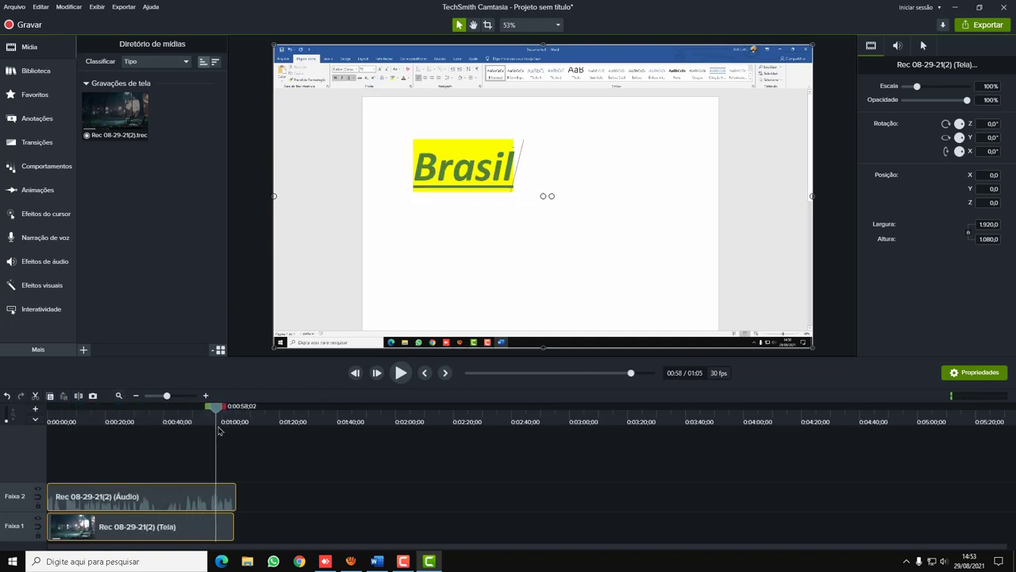
drag(216, 413, 38, 479)
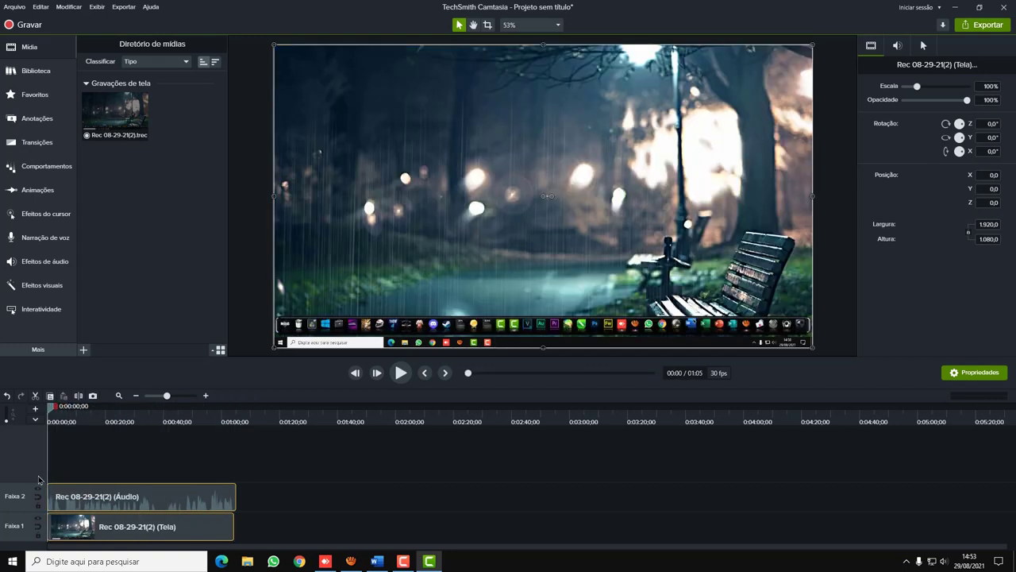
Start saving the project under a new name and create and open a desktop folder named "Projetos Camtasia"
click(16, 8)
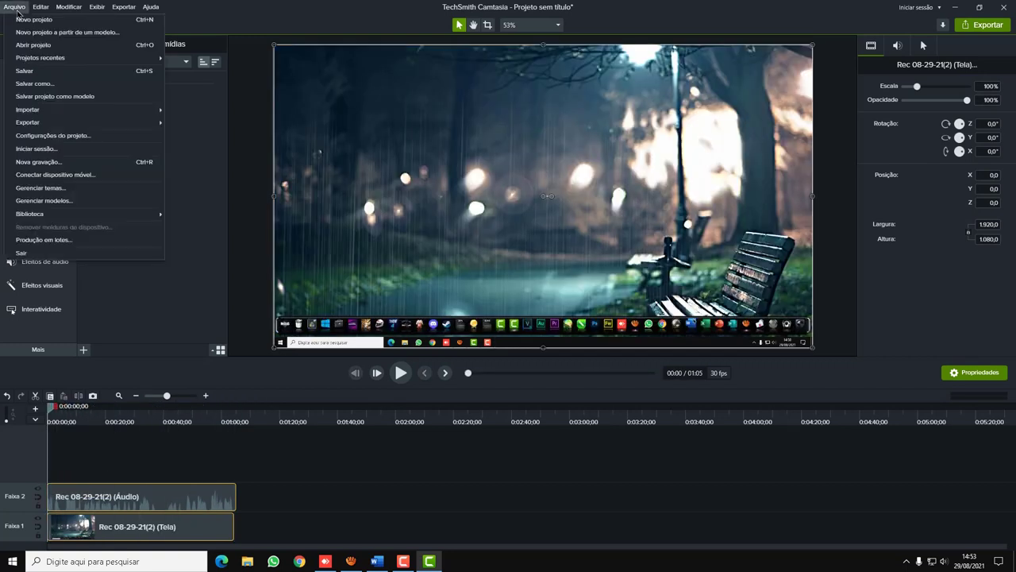
click(45, 85)
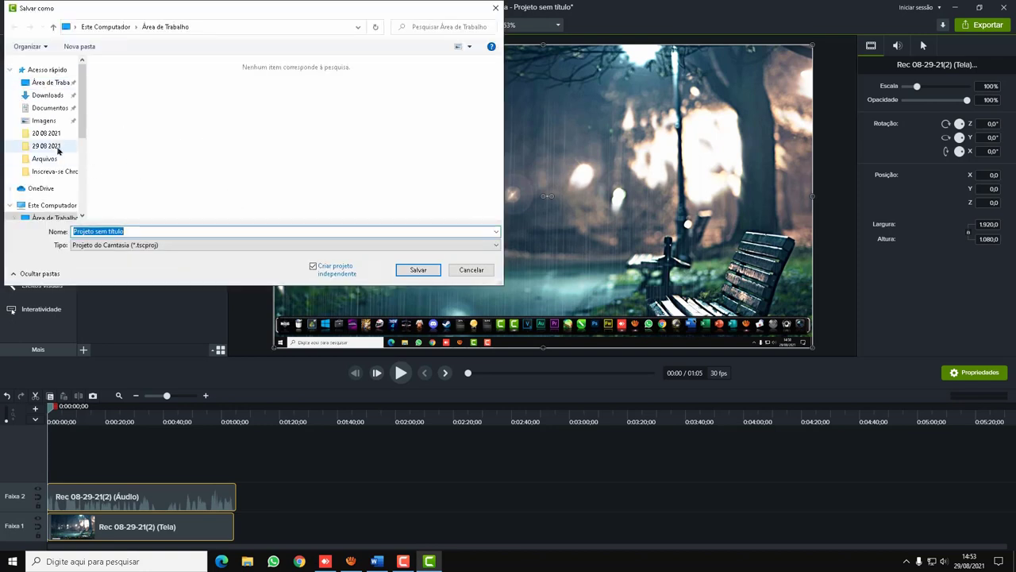
click(43, 83)
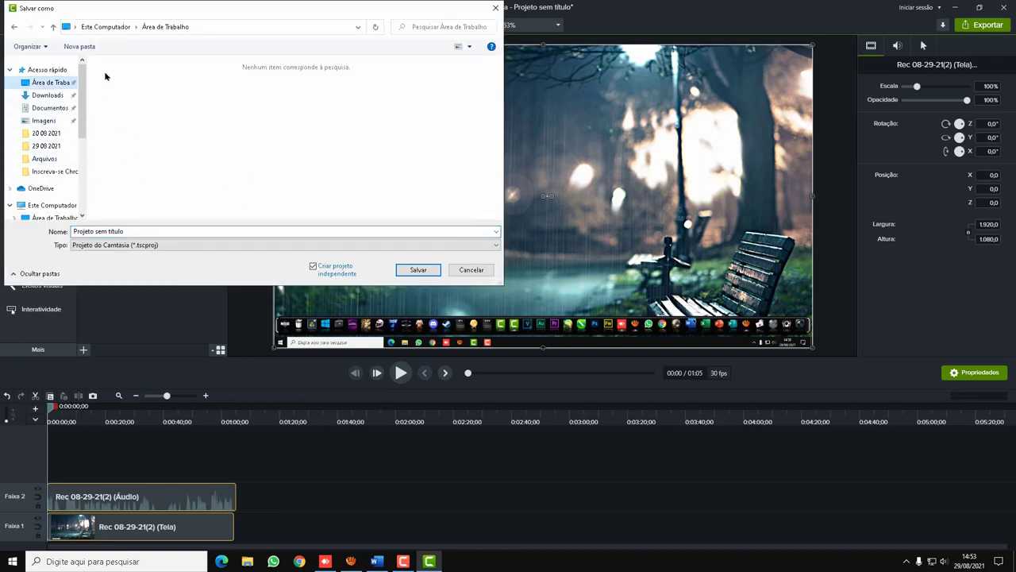
click(79, 47)
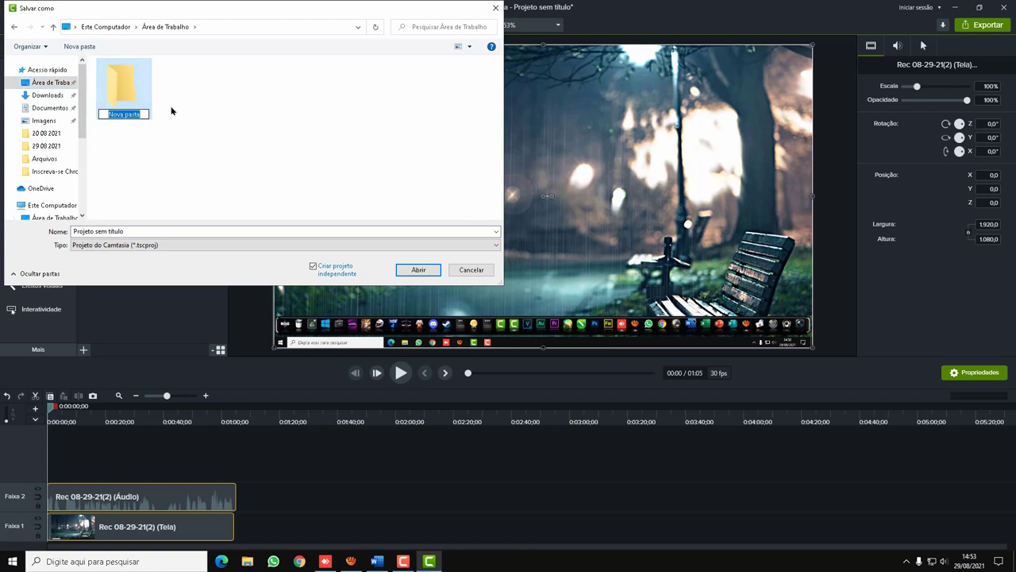
text(Projetos Camtasia)
key(Return)
key(Return)
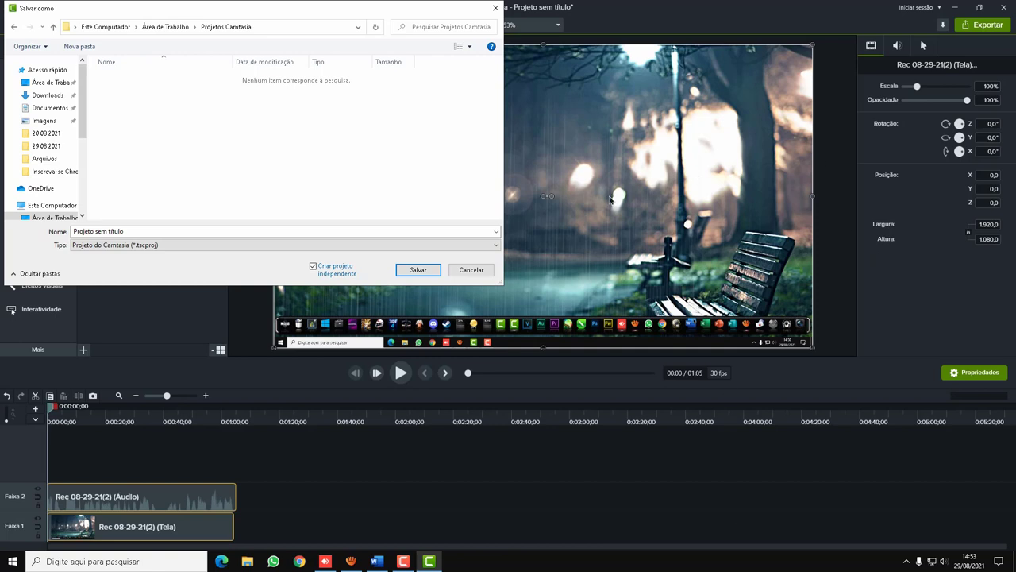
Create and open a subfolder named "Como formatar uma palavra no Word" inside Projetos Camtasia
click(79, 46)
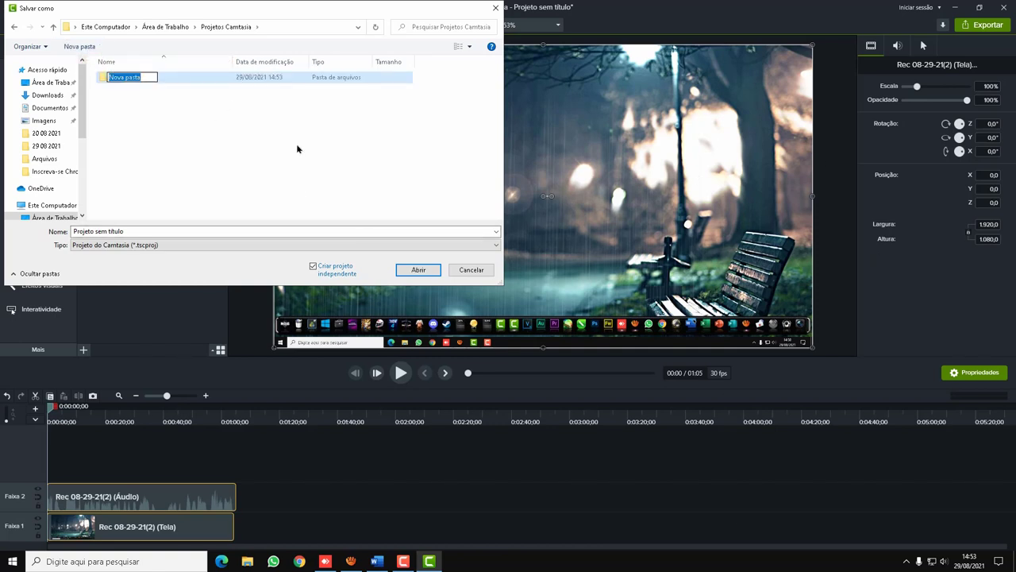
text(Como formatar uma pala)
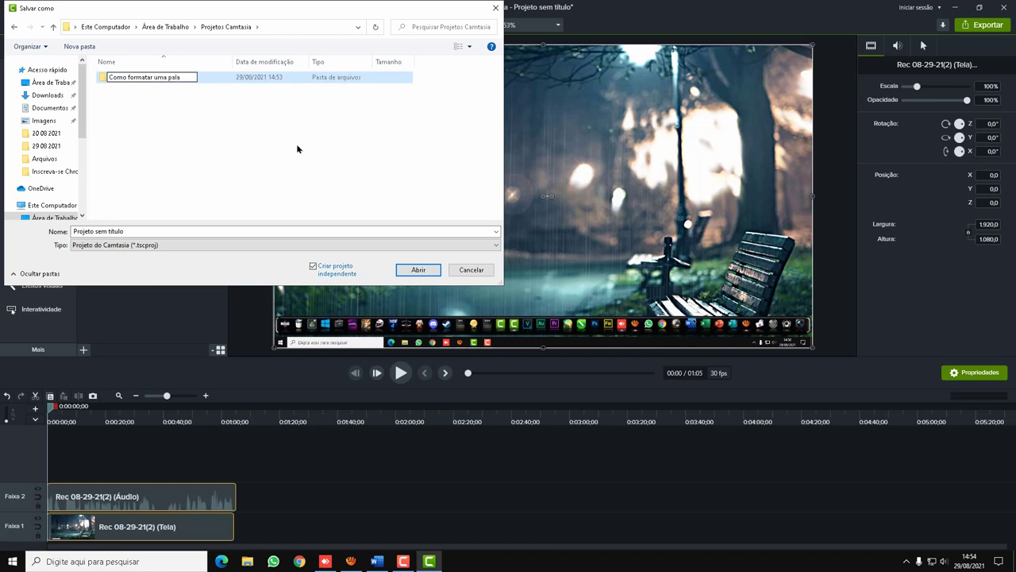
text(vra no Word)
click(418, 273)
click(417, 272)
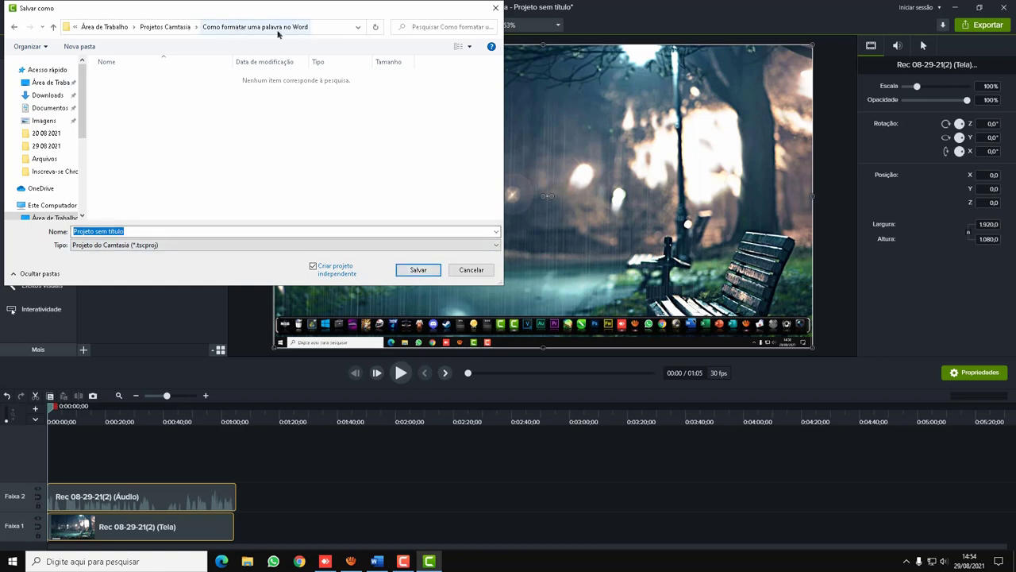
Save the project as "Como formatar uma palavra no Word", reusing the subfolder's name, and dismiss the saved-project notice
click(320, 27)
drag(320, 27, 203, 27)
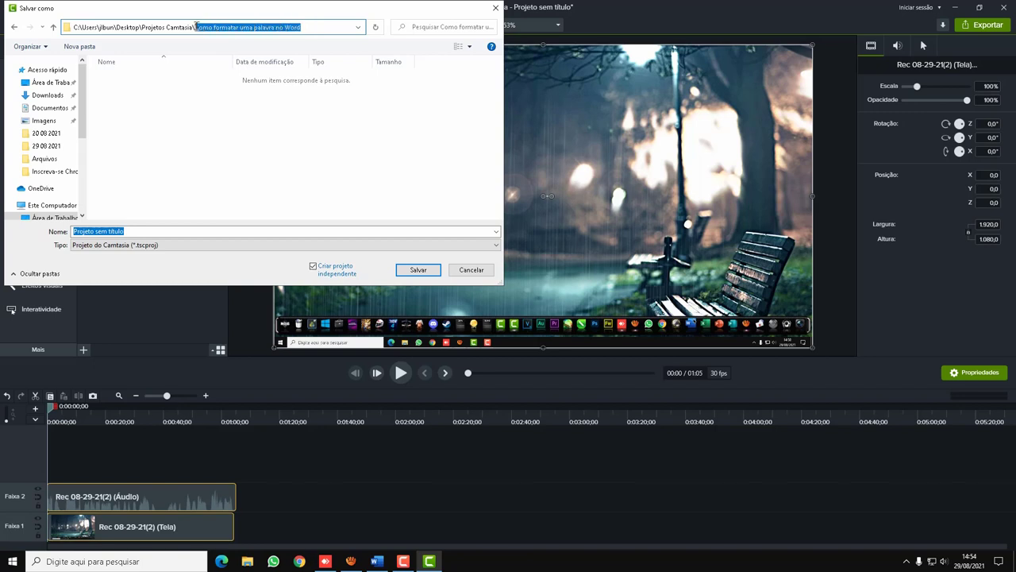
click(197, 232)
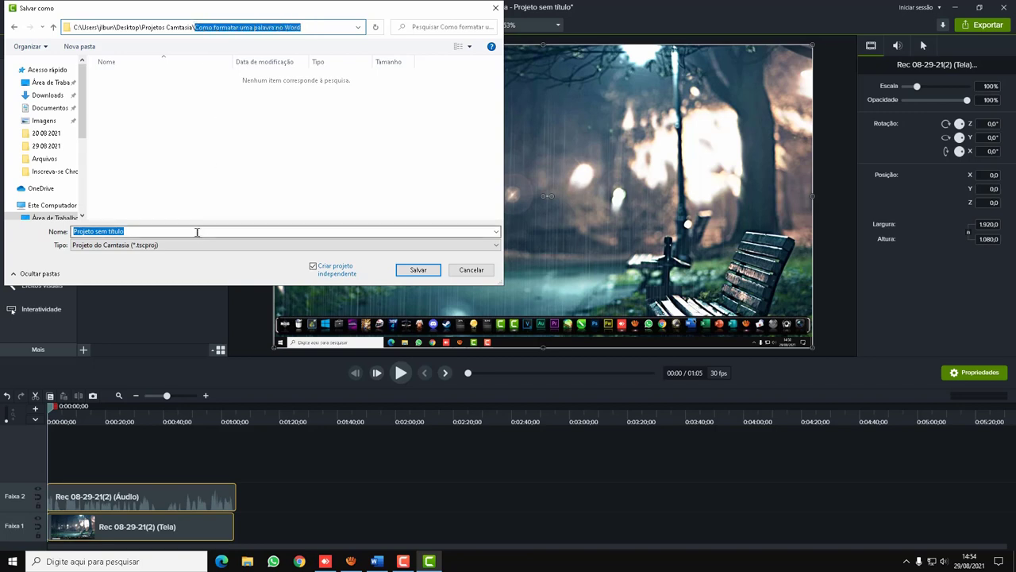
text(Como formatar uma palavra no Word)
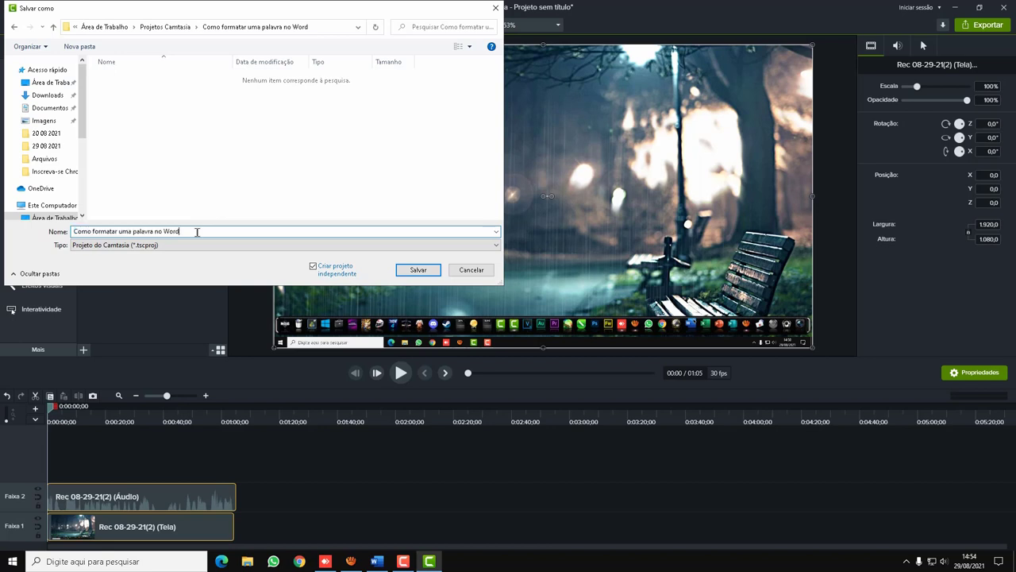
click(419, 270)
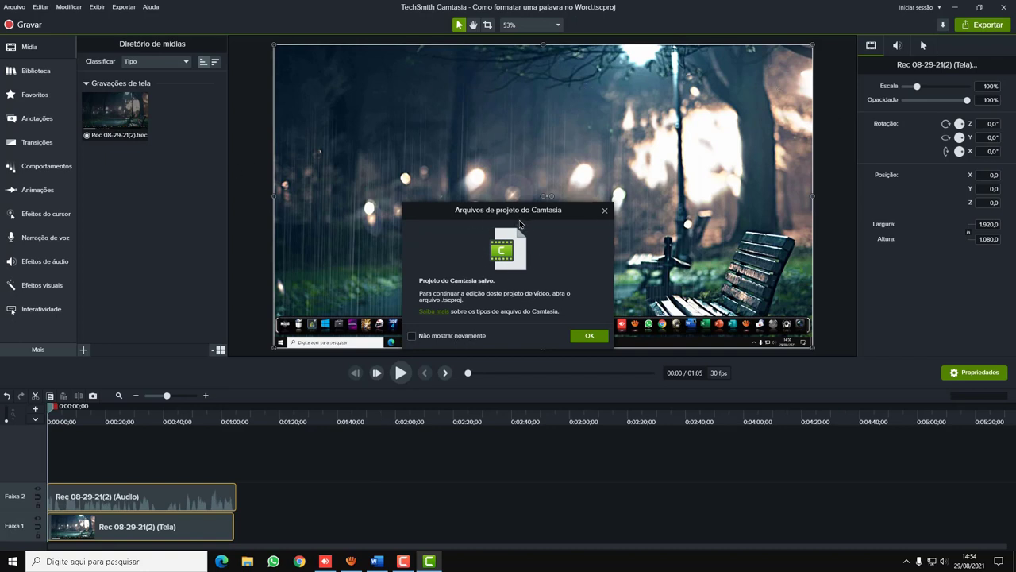
click(595, 335)
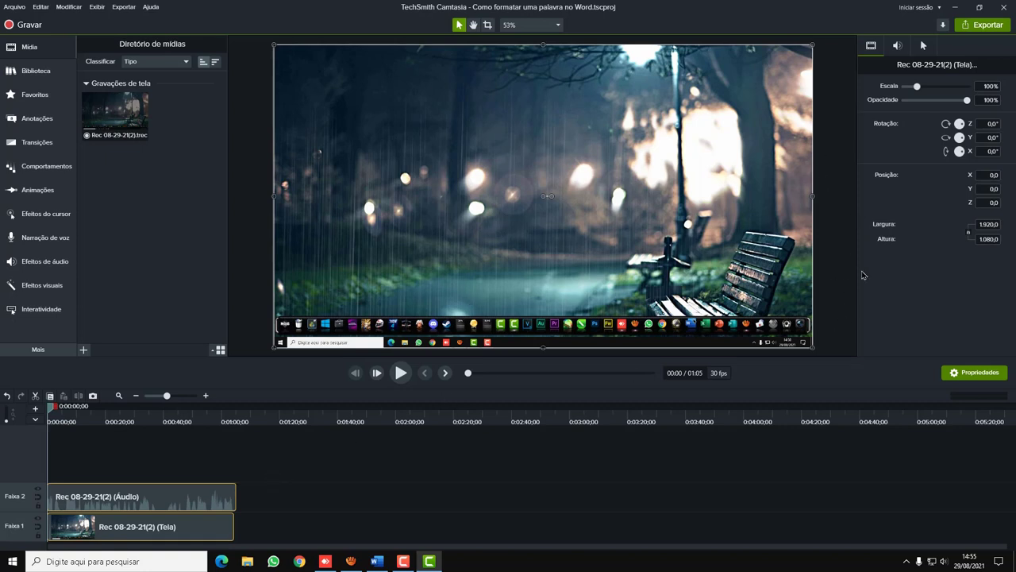
Start a local file export with the preset "Somente MP4 (até 1080p)" and continue to the output settings
click(984, 25)
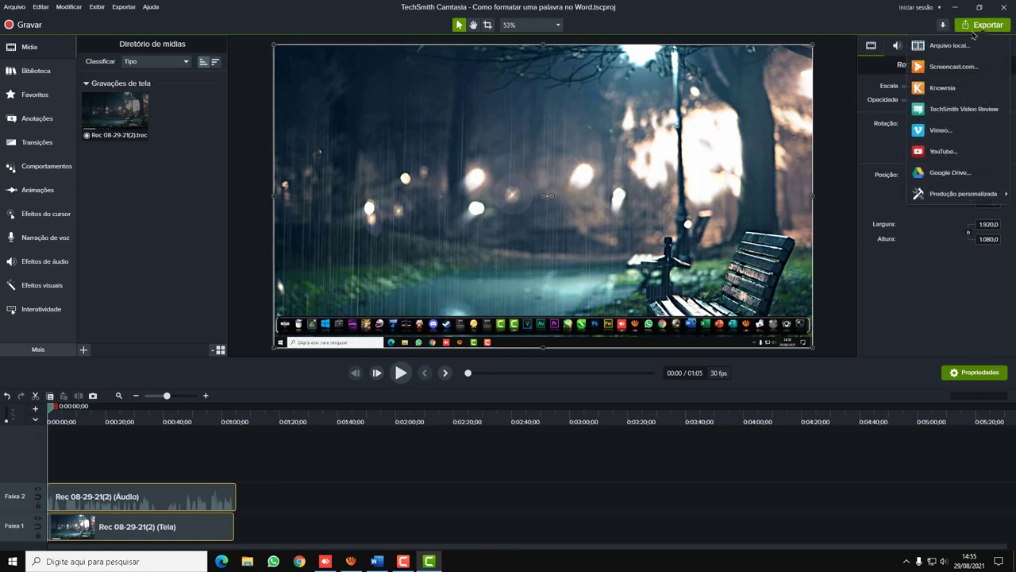
click(959, 46)
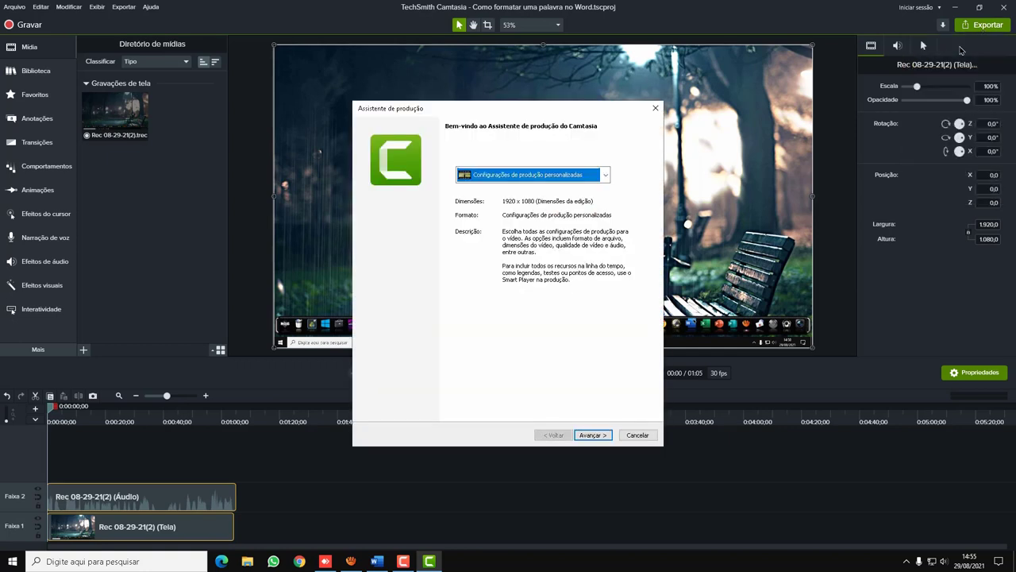
click(605, 174)
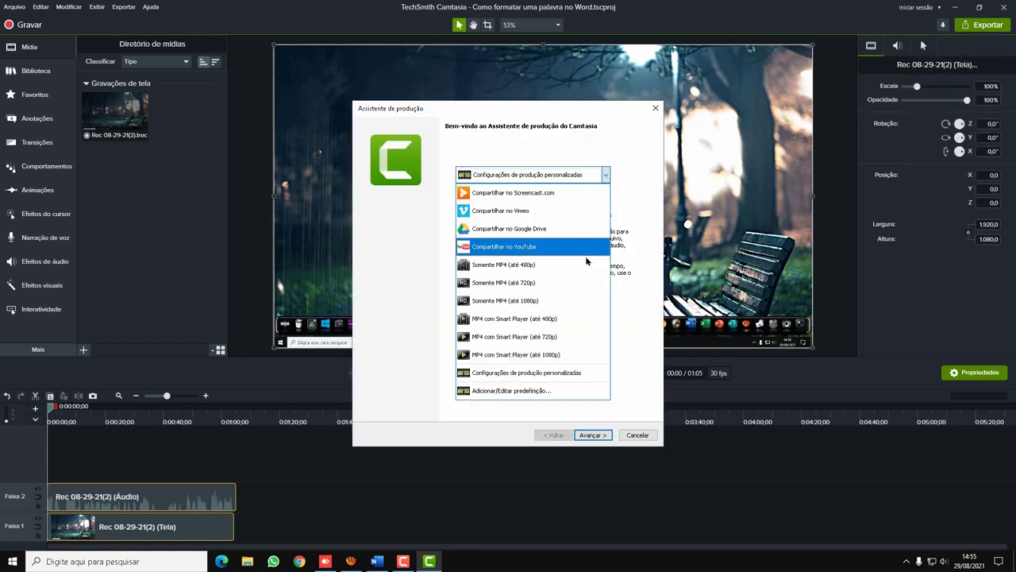
click(505, 300)
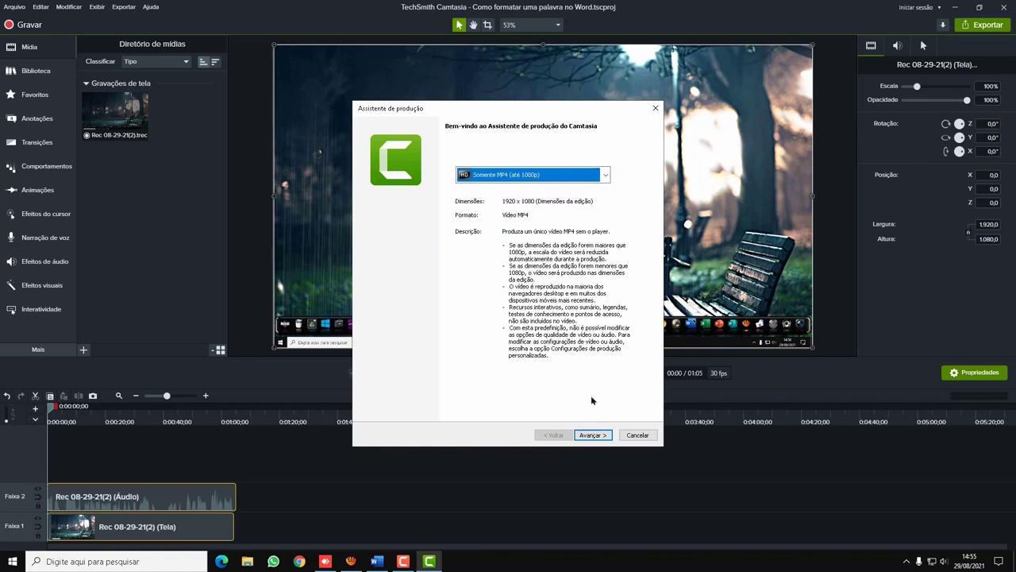
click(593, 435)
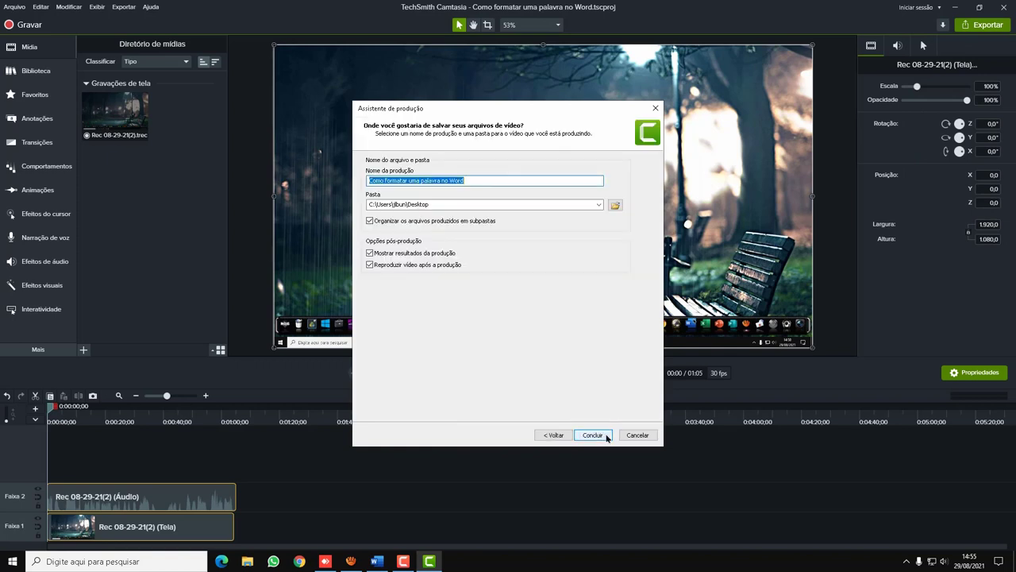
Set the output folder to Projetos Camtasia\Como formatar uma palavra no Word and produce the MP4 video
click(614, 207)
double_click(490, 220)
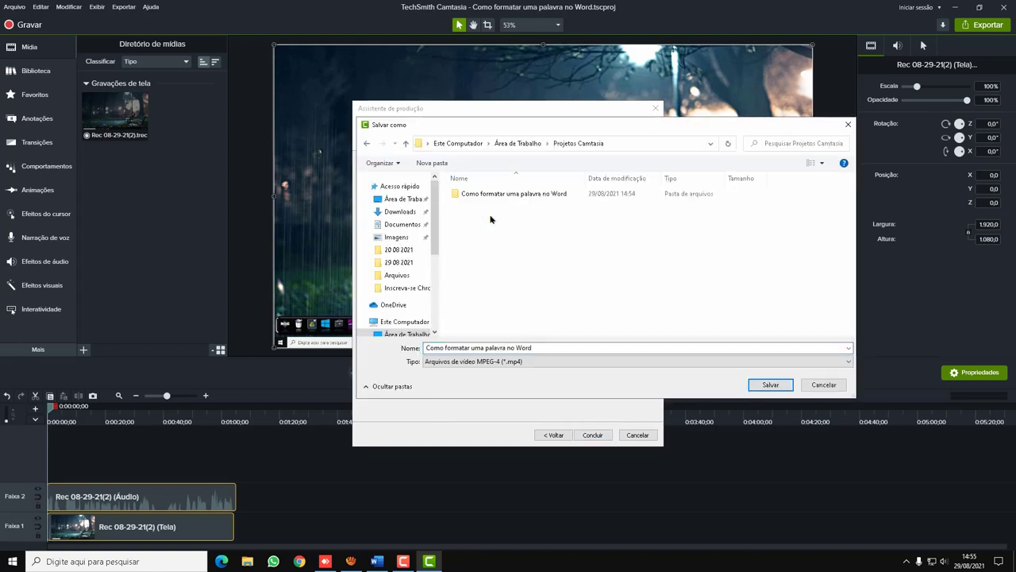
double_click(508, 196)
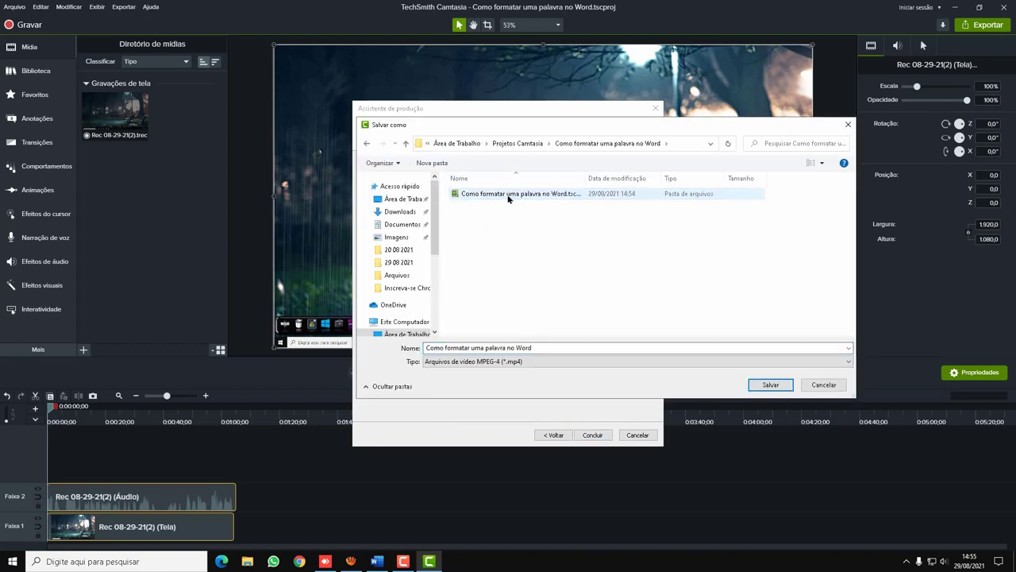
click(766, 384)
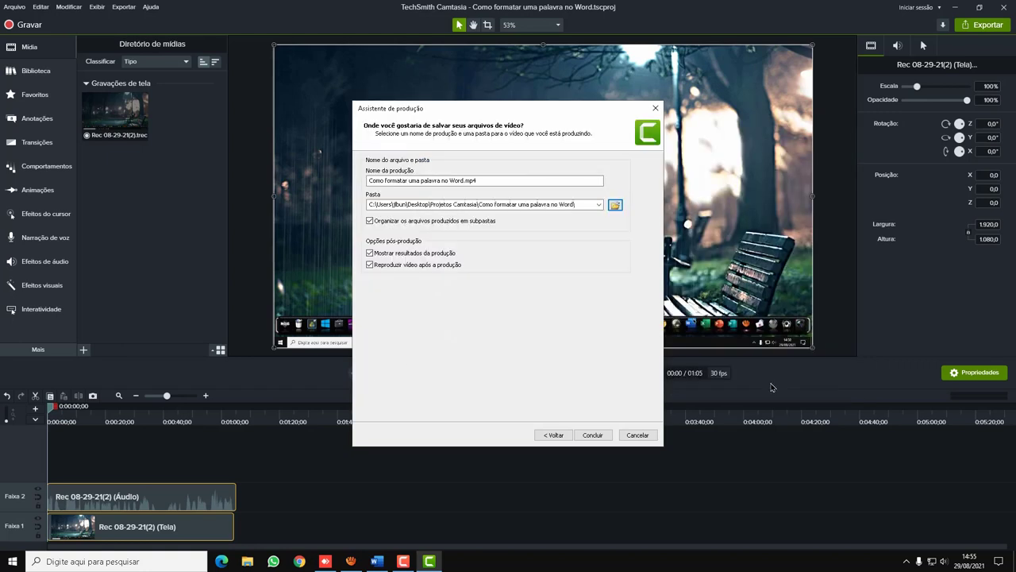
click(401, 184)
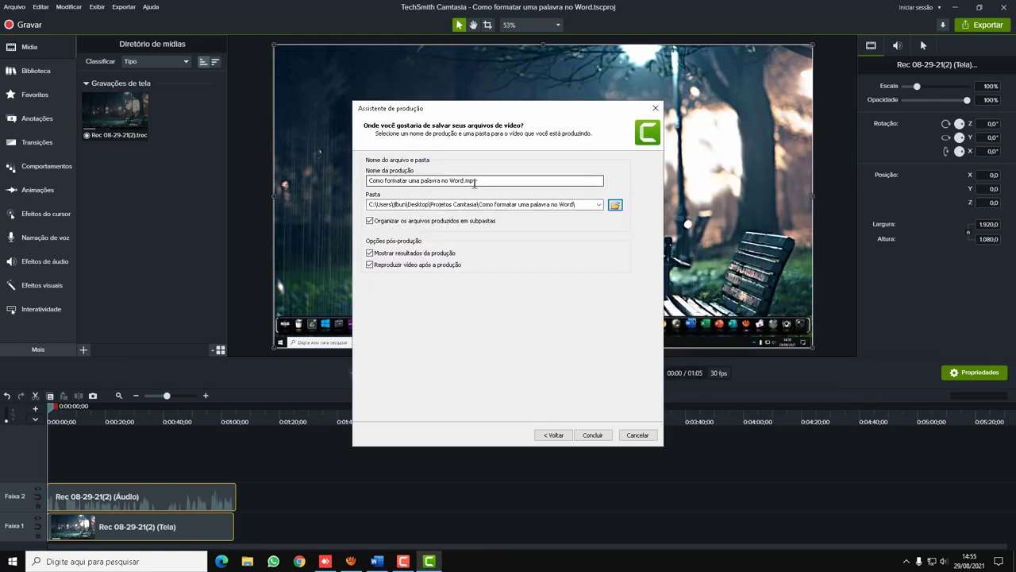
click(605, 438)
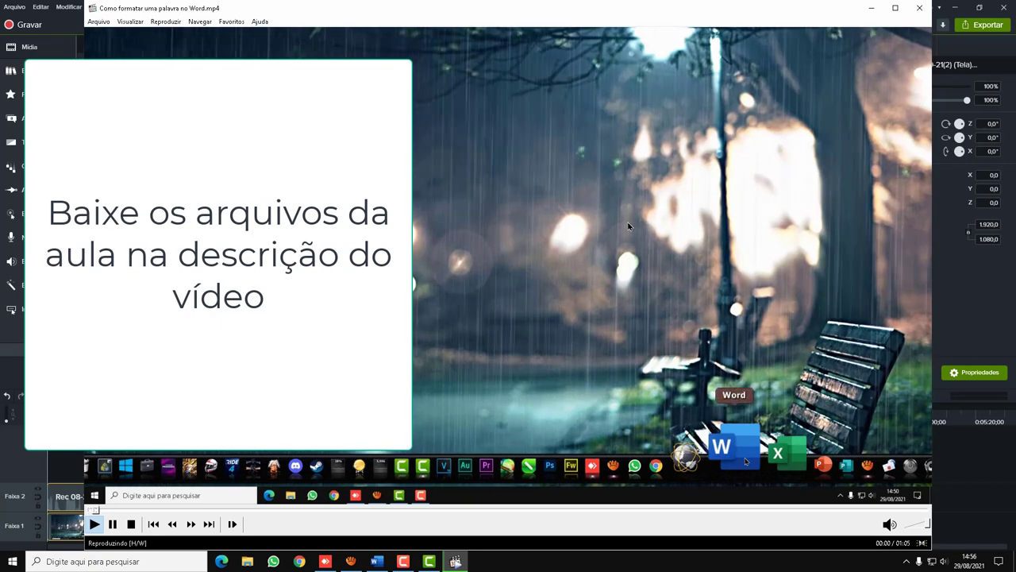
Pause and close the playback of the produced video, and finish the production results
click(363, 359)
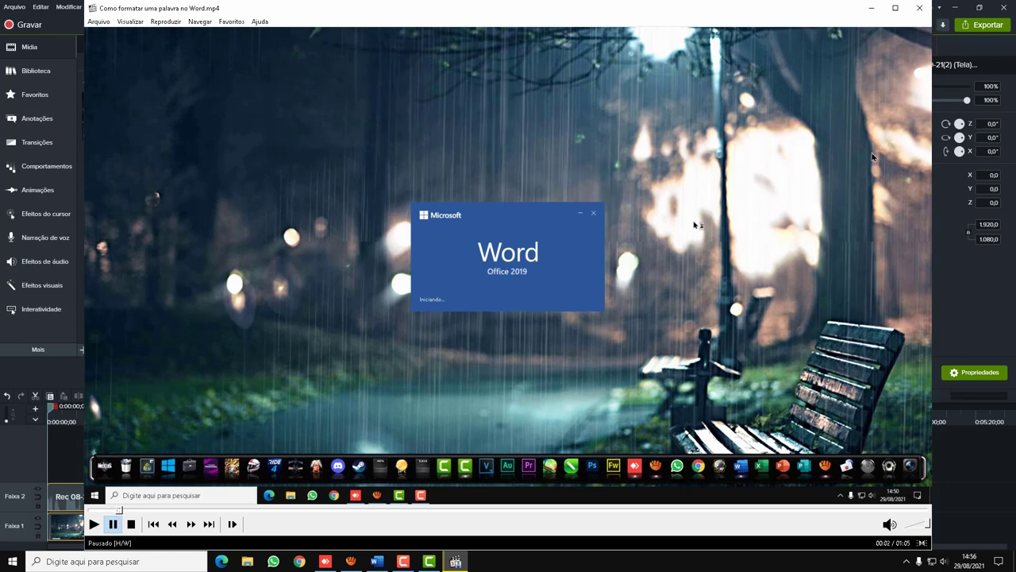
click(921, 9)
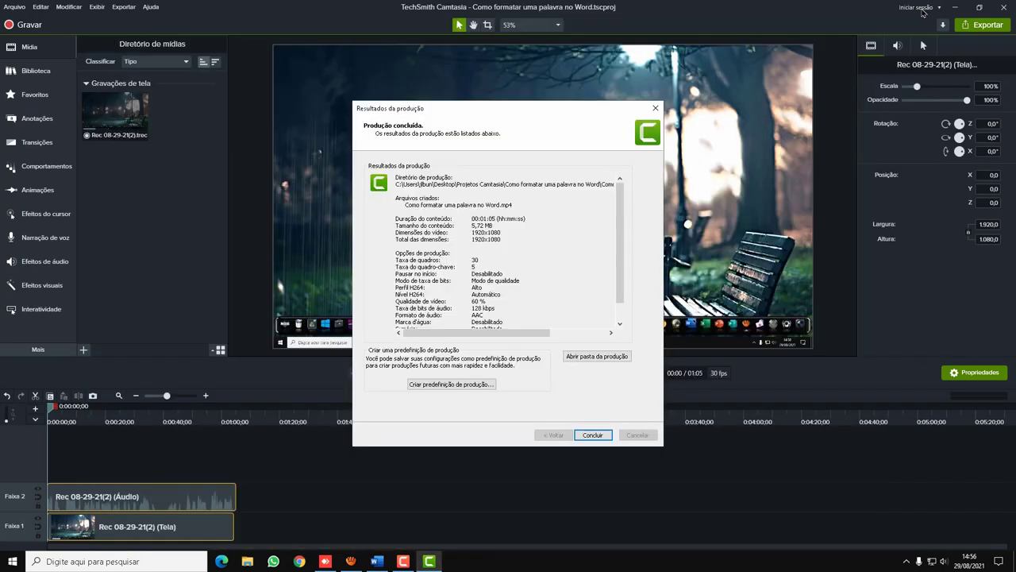
click(593, 434)
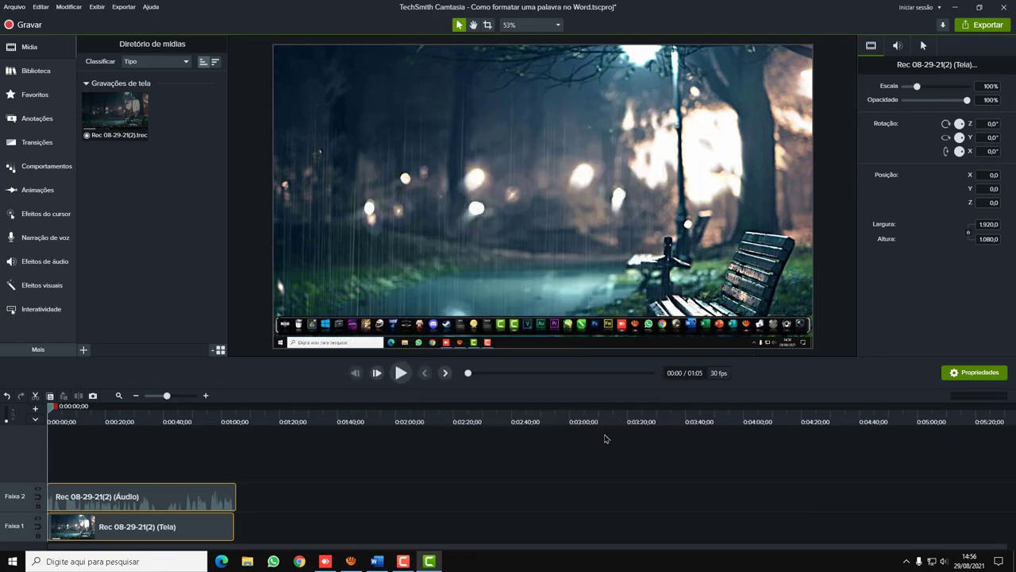
Close Camtasia, saving the project changes, and open the Projetos Camtasia folder on the desktop
click(1011, 9)
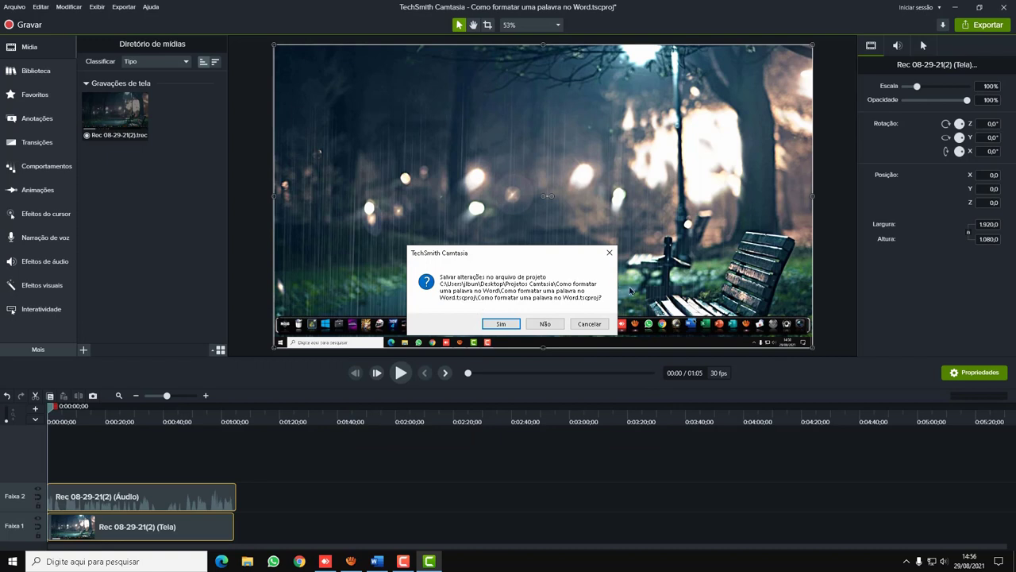
click(502, 324)
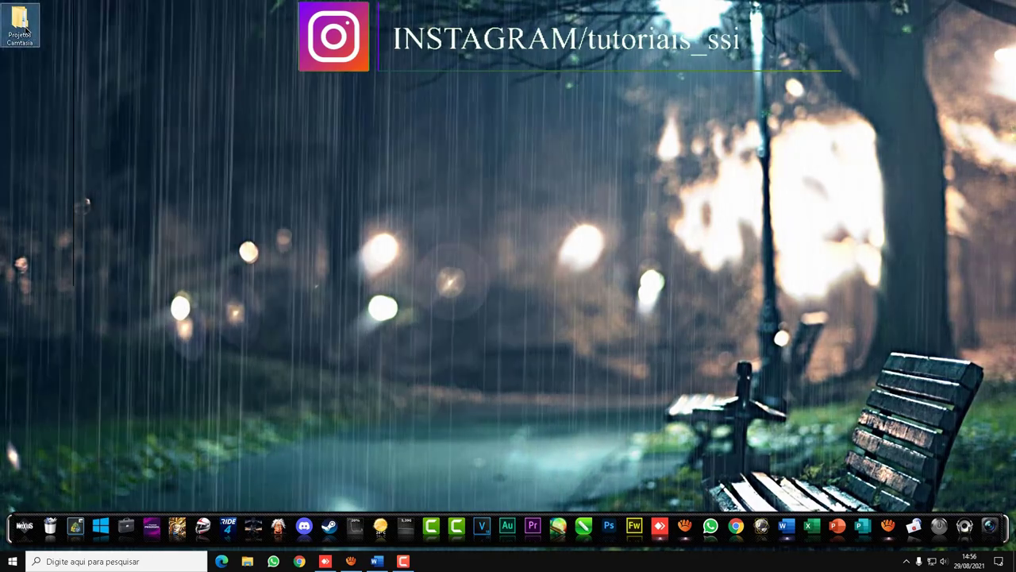
double_click(25, 26)
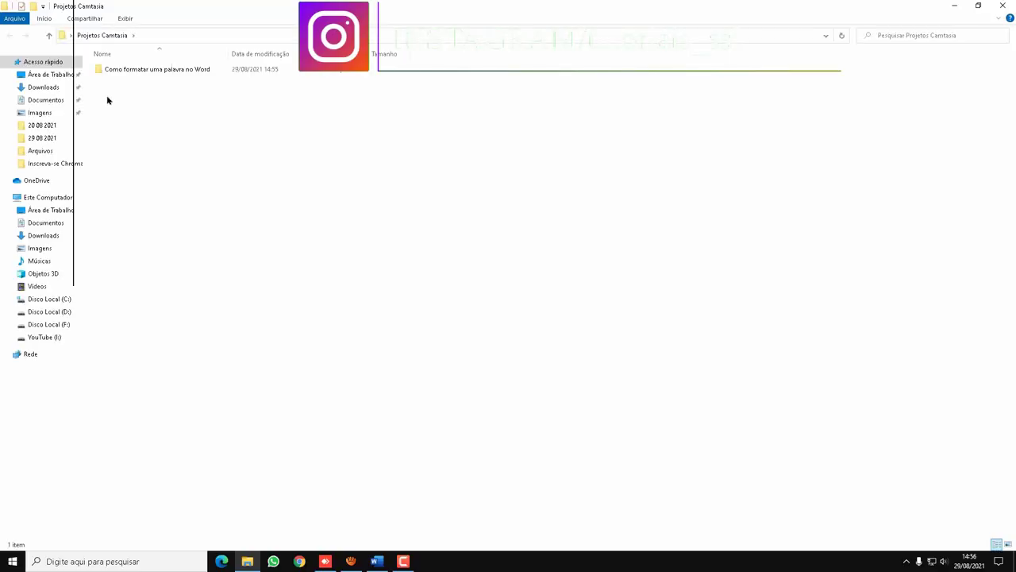
Open the project folder Como formatar uma palavra no Word and its subfolder of the same name, and play the exported MP4
double_click(132, 71)
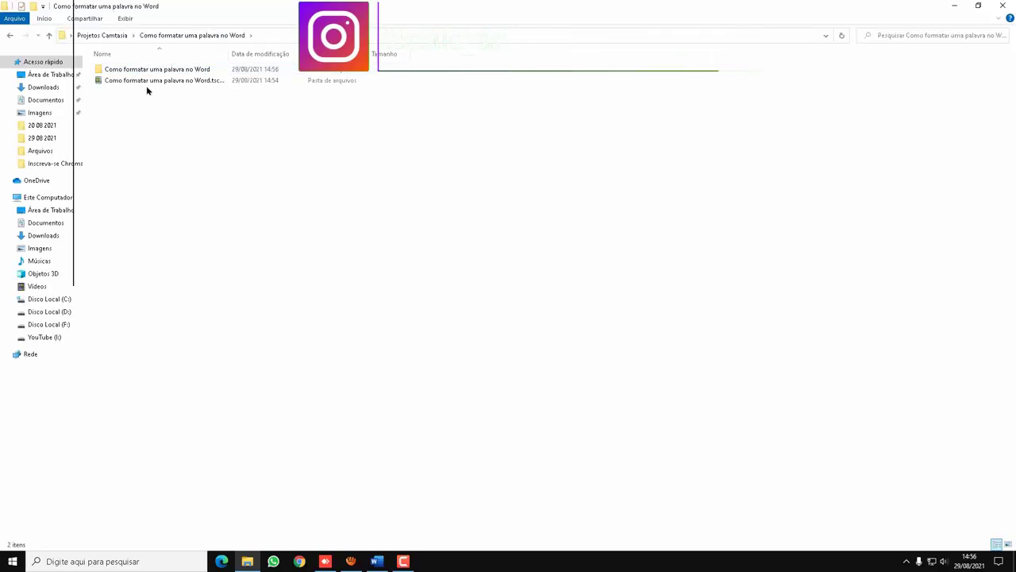
click(142, 82)
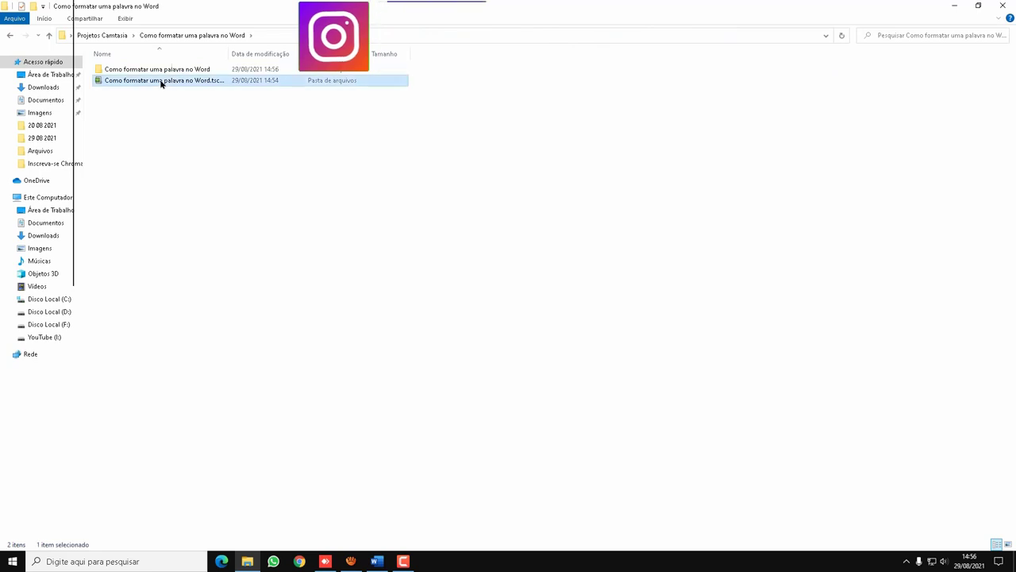
double_click(205, 69)
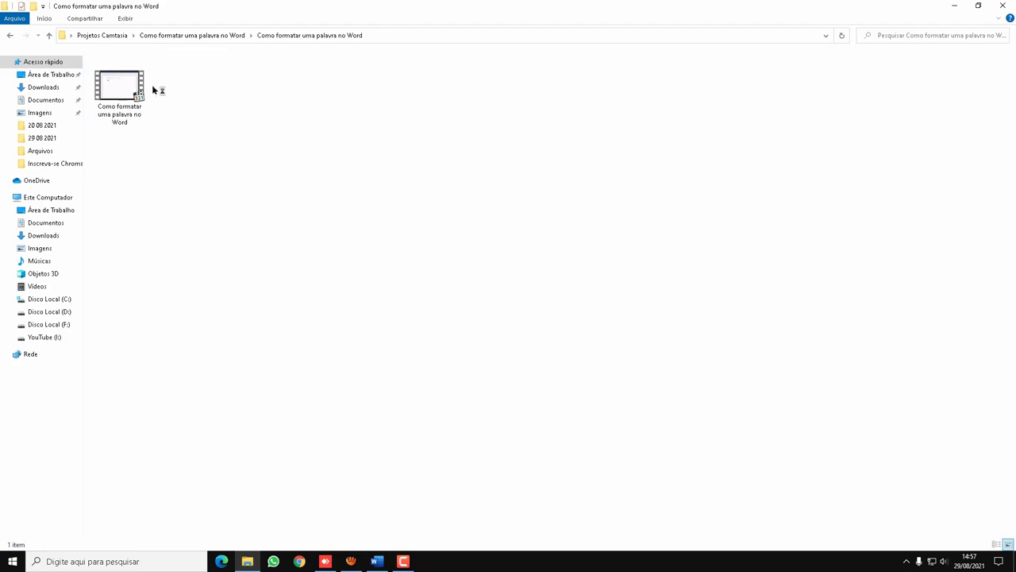
click(128, 82)
double_click(126, 82)
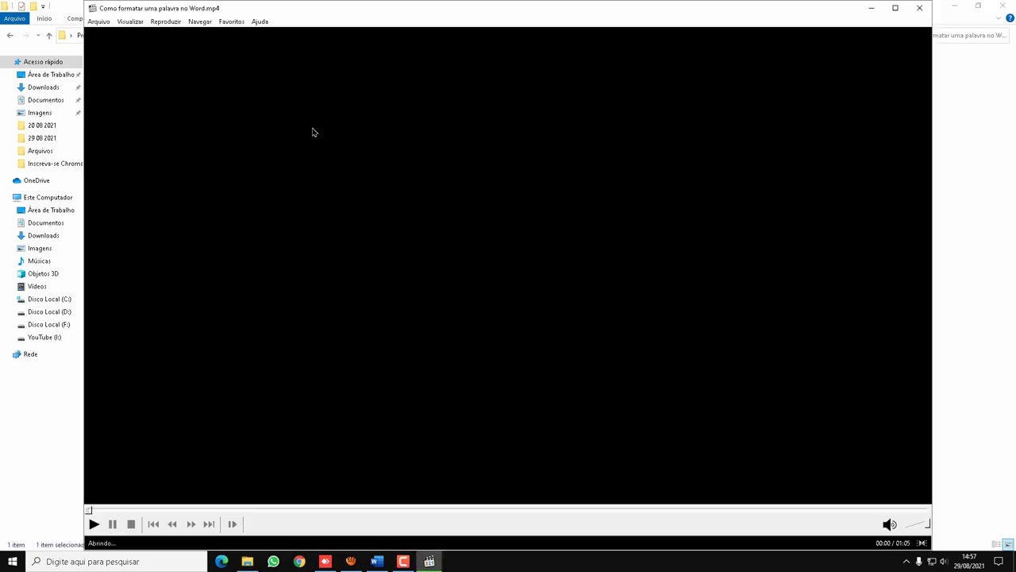
Pause the exported video, close the media player and close the folder window
click(598, 191)
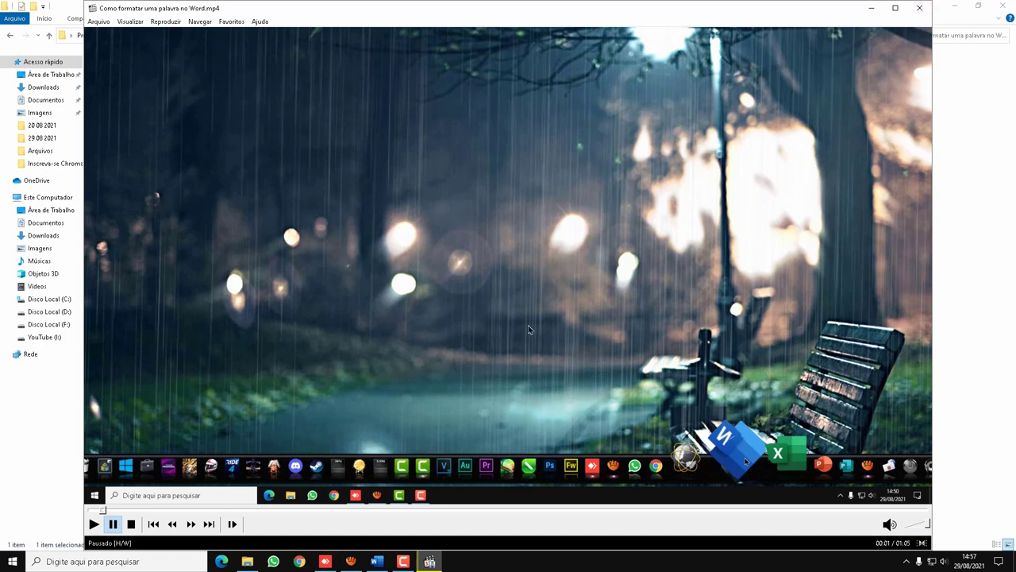
click(920, 8)
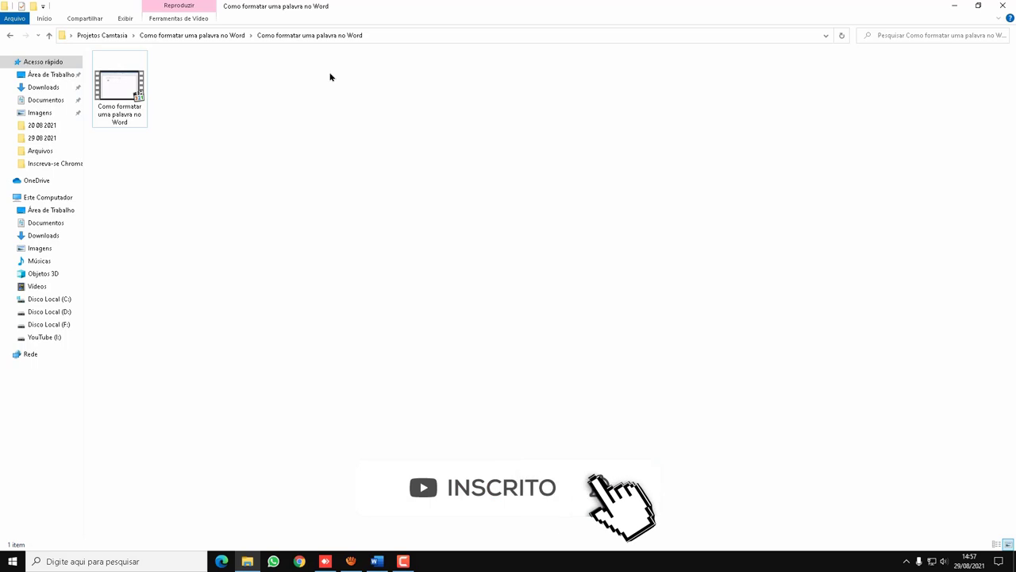
click(1003, 6)
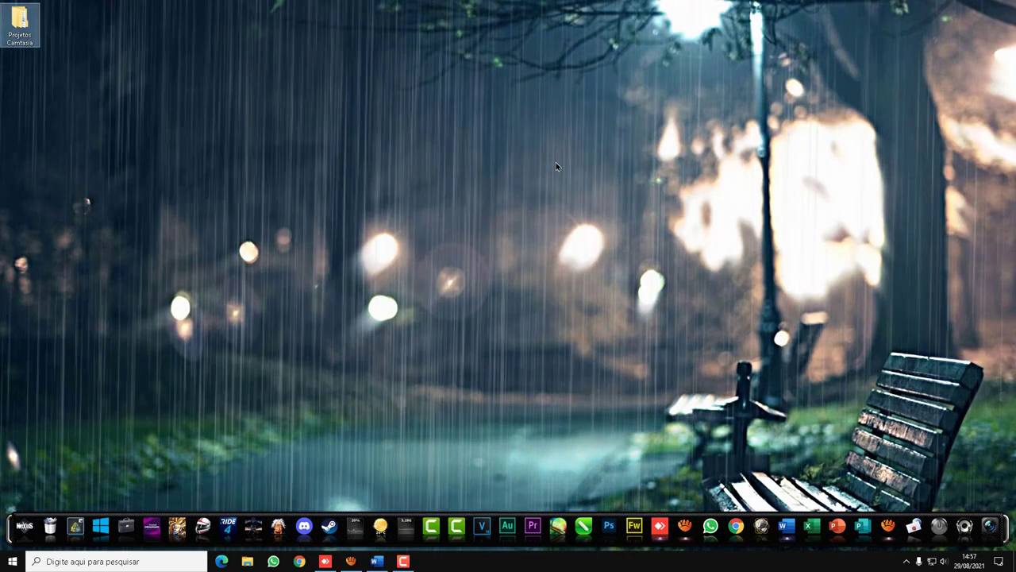